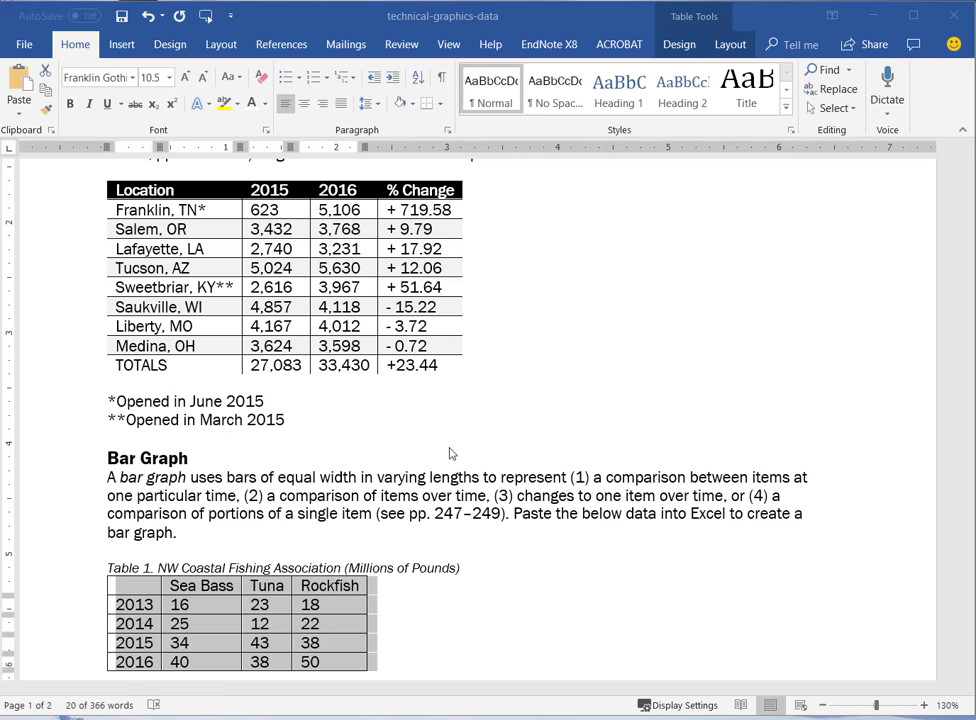
# Copy the NW Coastal Fishing Association table (Table 1) and paste it into cell A1 of the blank Excel workbook.
pyautogui.scroll(-3, 450, 453)
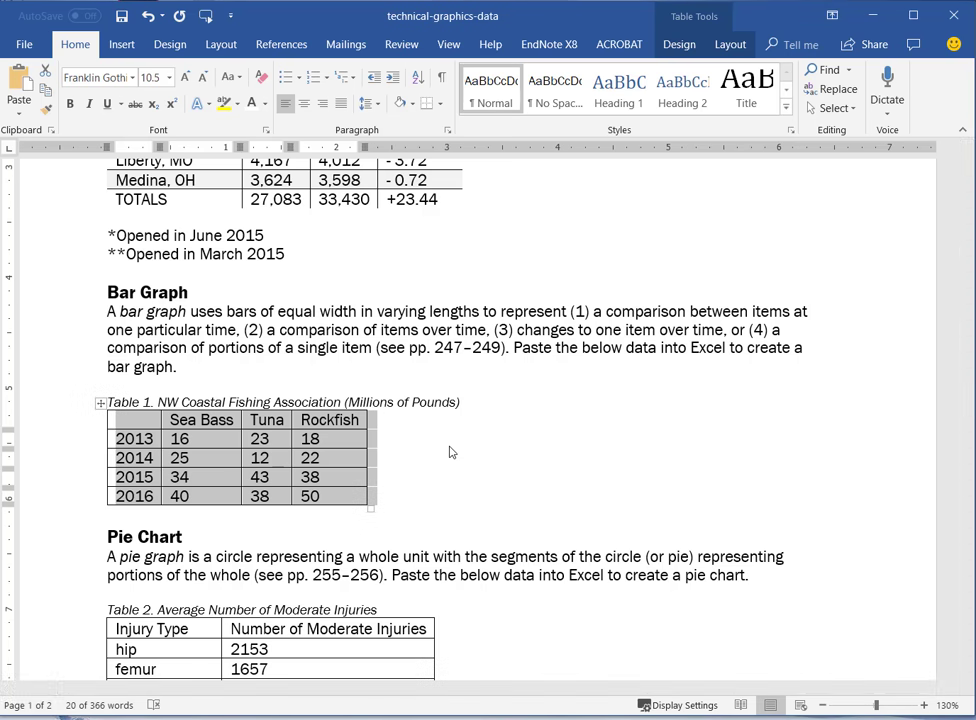
pyautogui.click(313, 433)
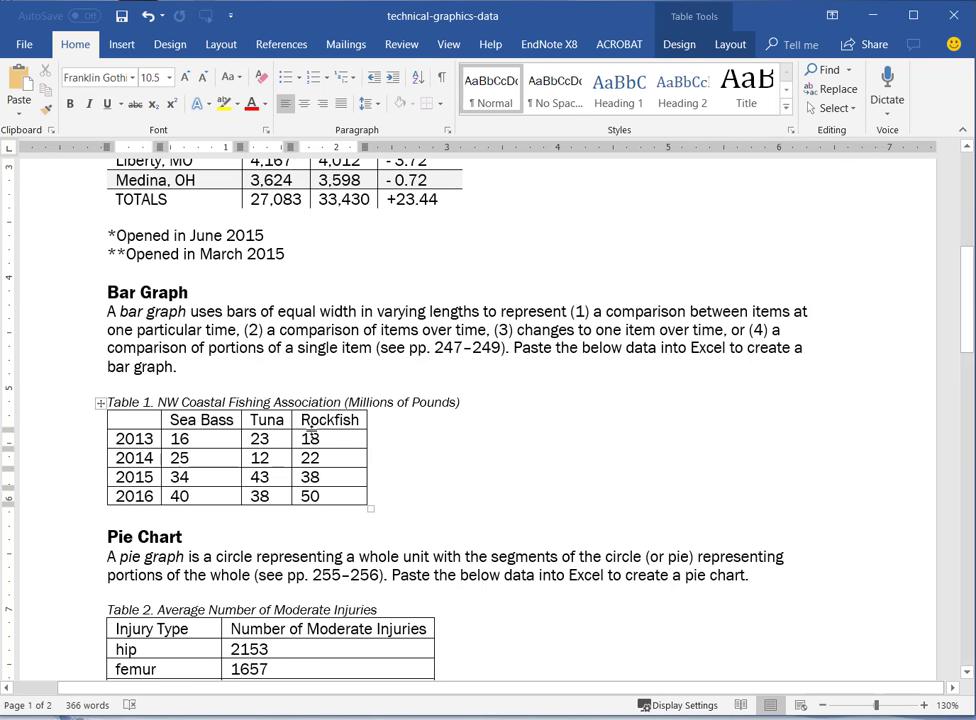
pyautogui.scroll(-1, 313, 433)
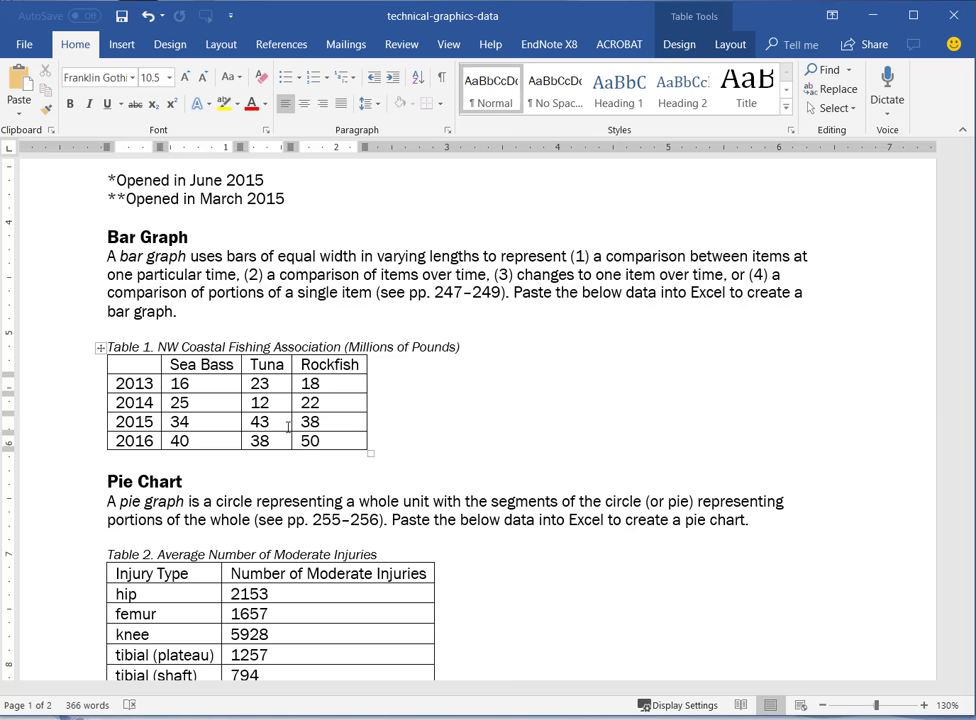
pyautogui.click(101, 348)
pyautogui.hotkey('ctrl', 'c')
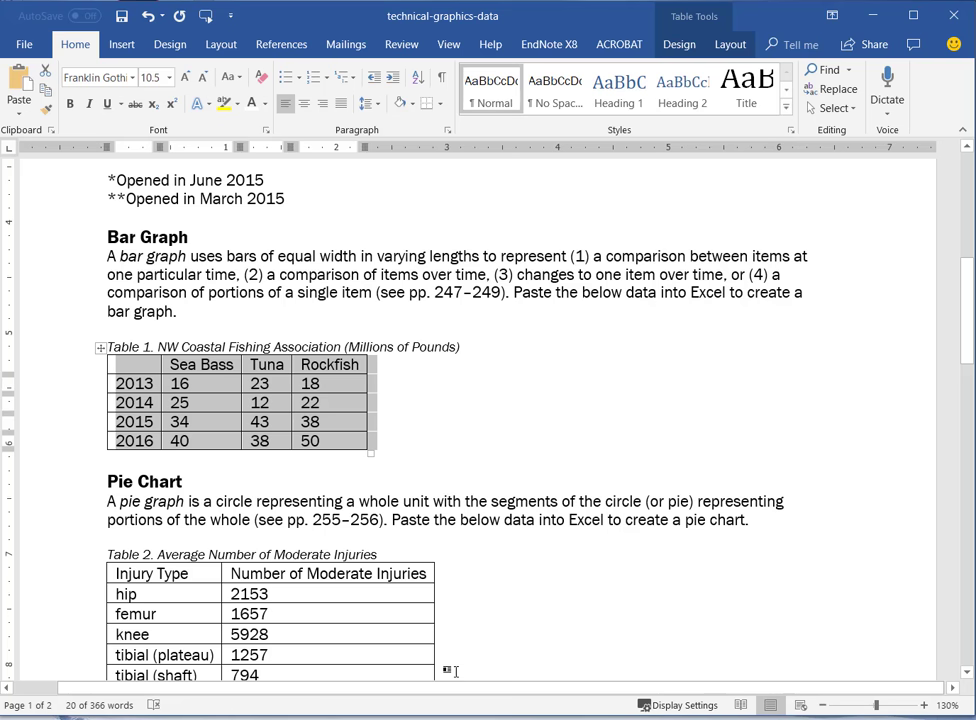
pyautogui.click(490, 660)
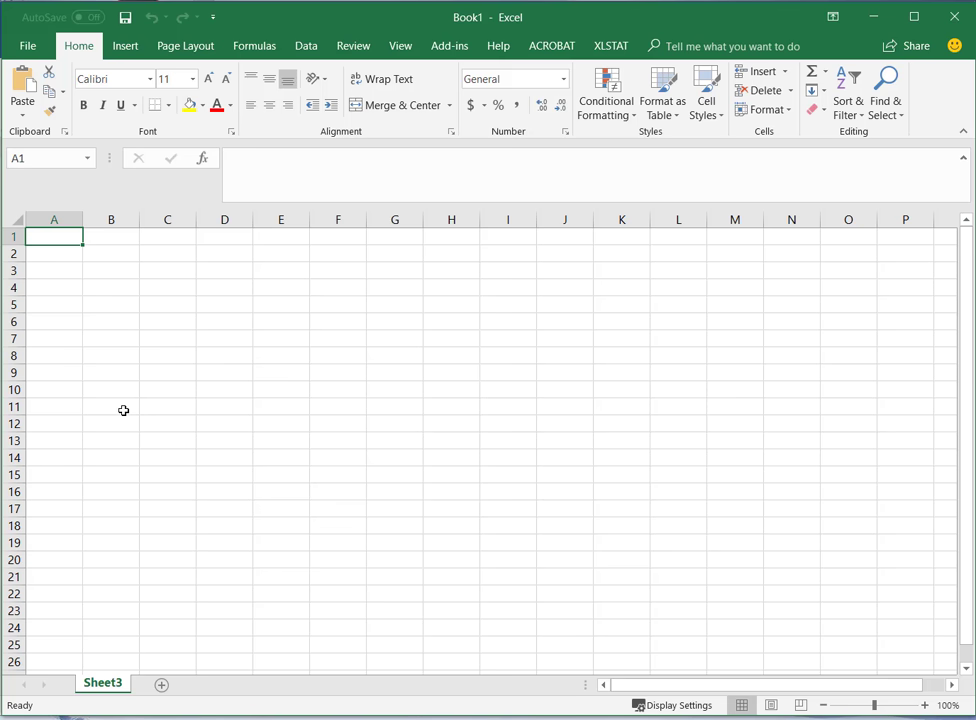
pyautogui.hotkey('ctrl', 'v')
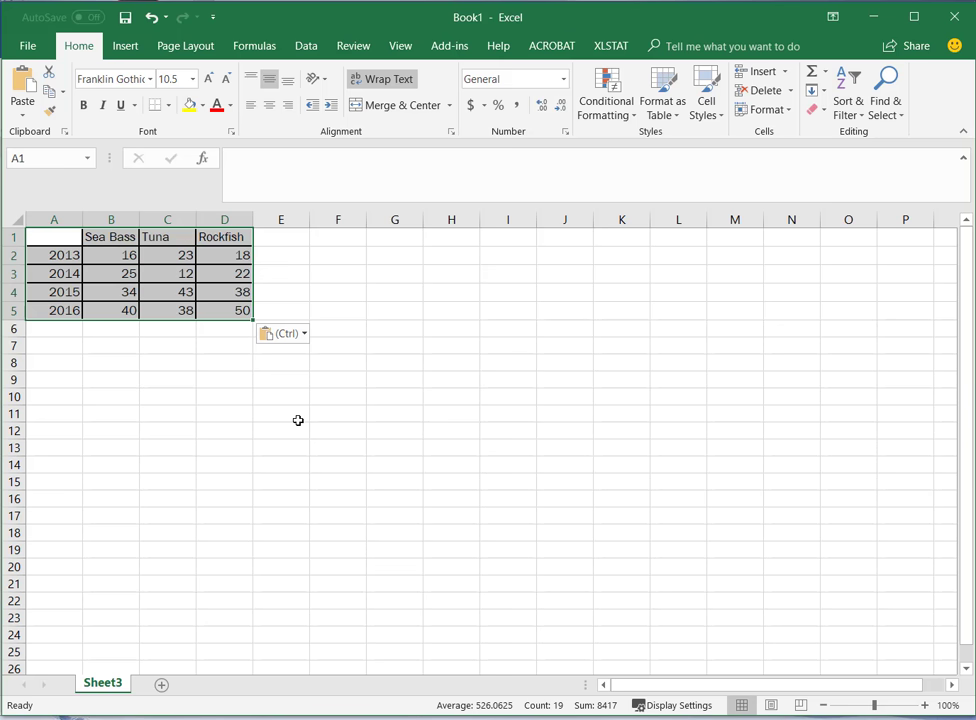
# Insert a 2-D Clustered Column chart from the pasted table data.
pyautogui.click(126, 48)
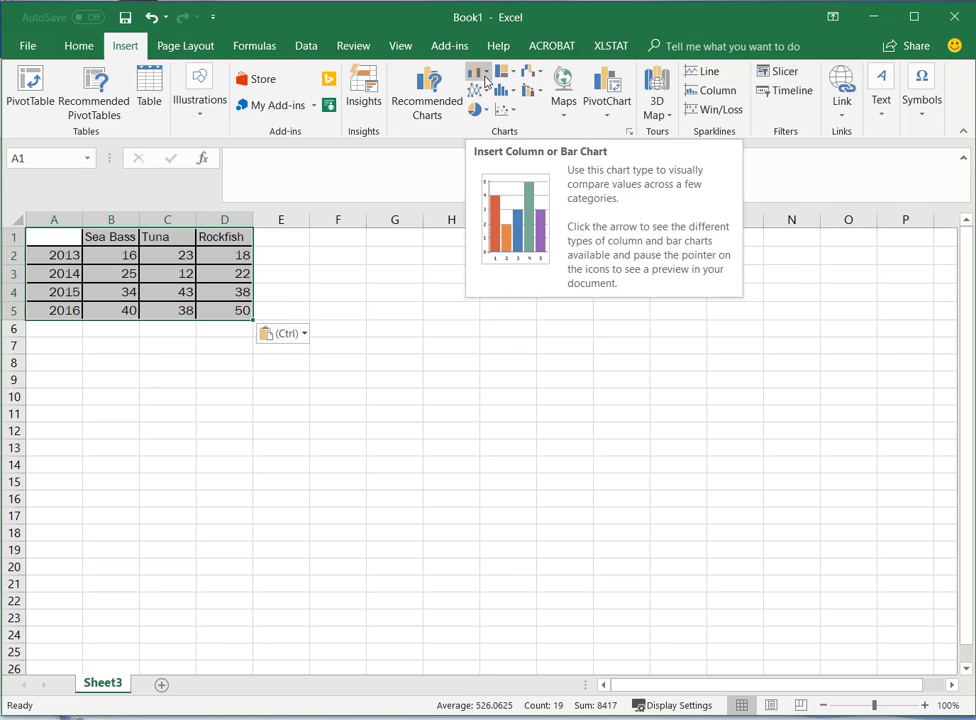
pyautogui.click(485, 80)
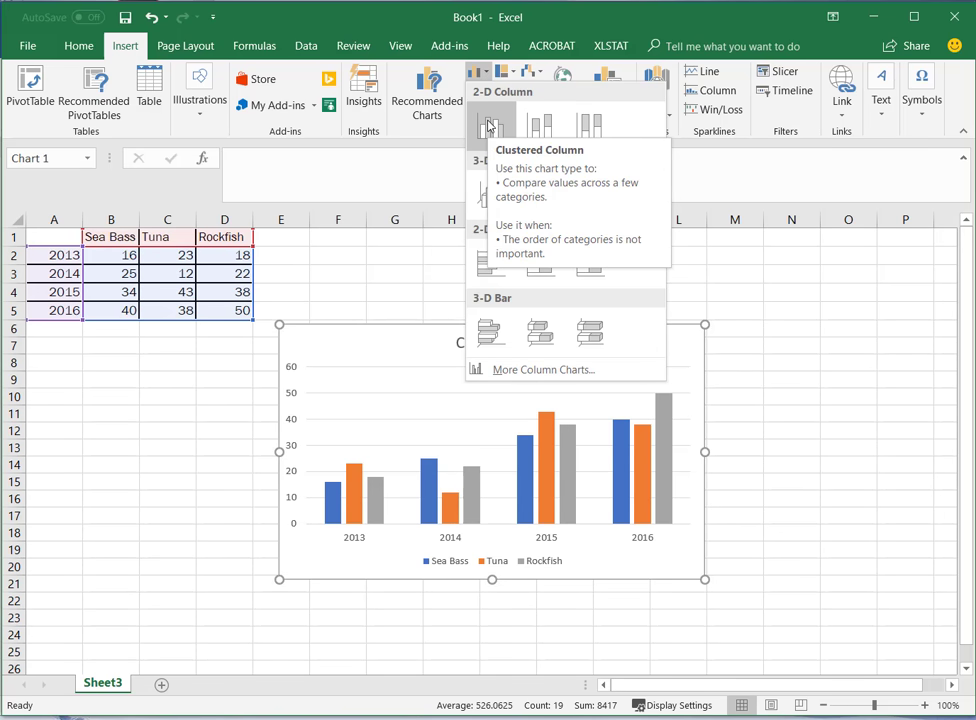
pyautogui.click(489, 125)
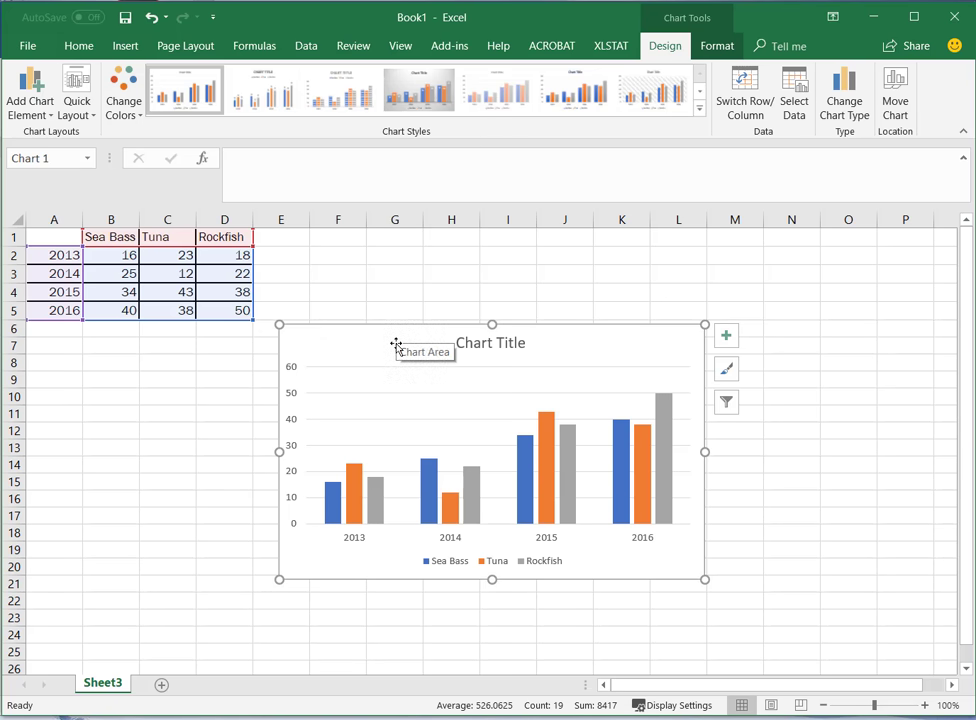
# Compare selecting a whole series with selecting only its 2013 bar, using the Tuna and Sea Bass columns.
pyautogui.click(356, 507)
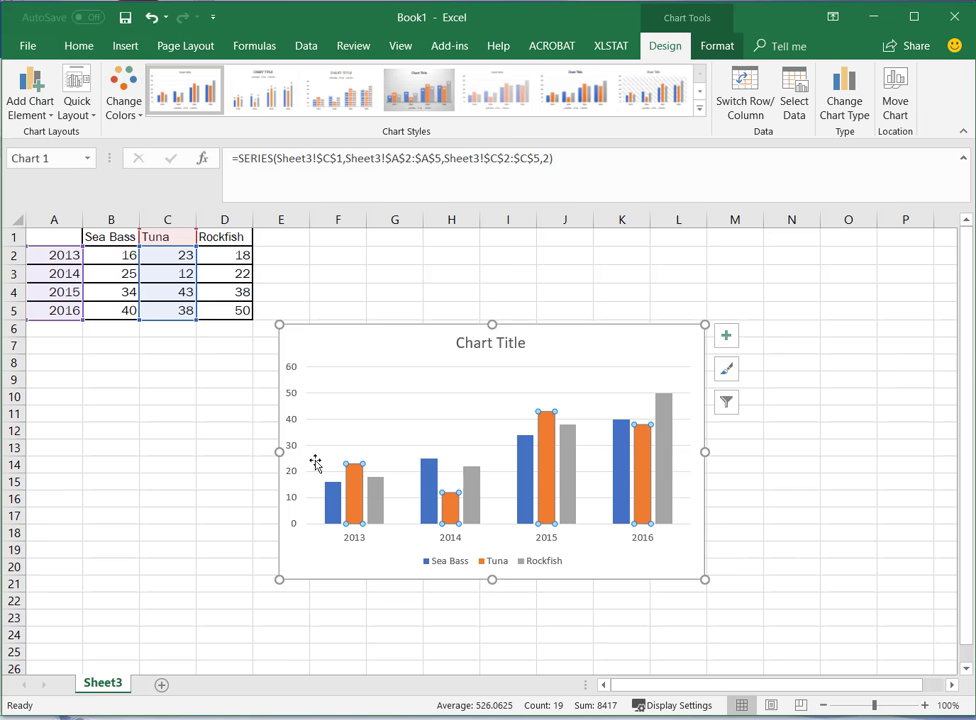
pyautogui.click(357, 505)
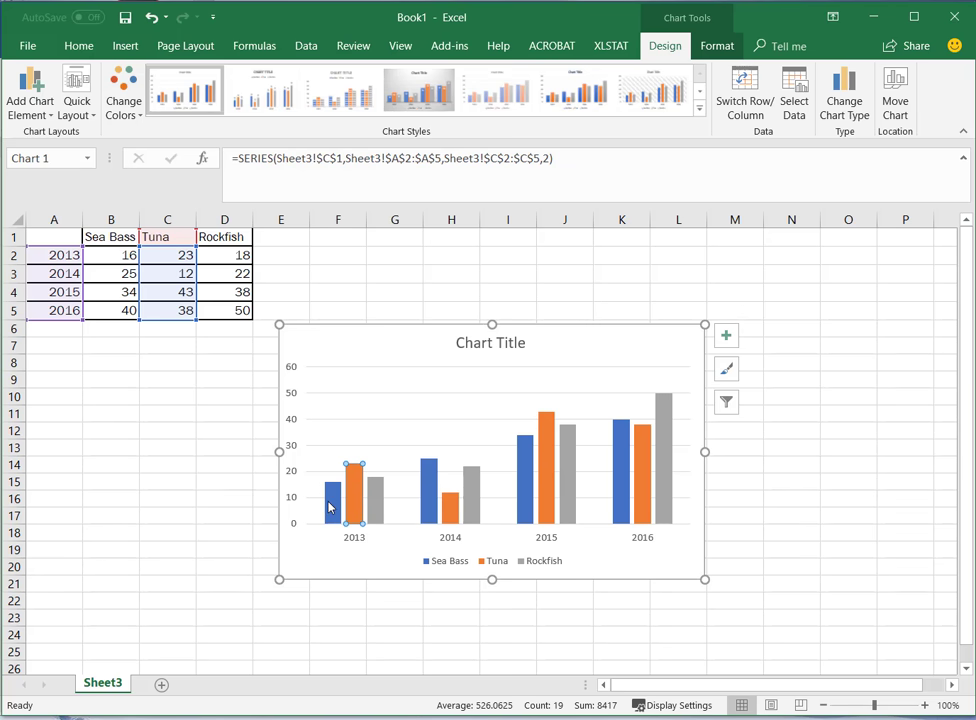
pyautogui.click(331, 507)
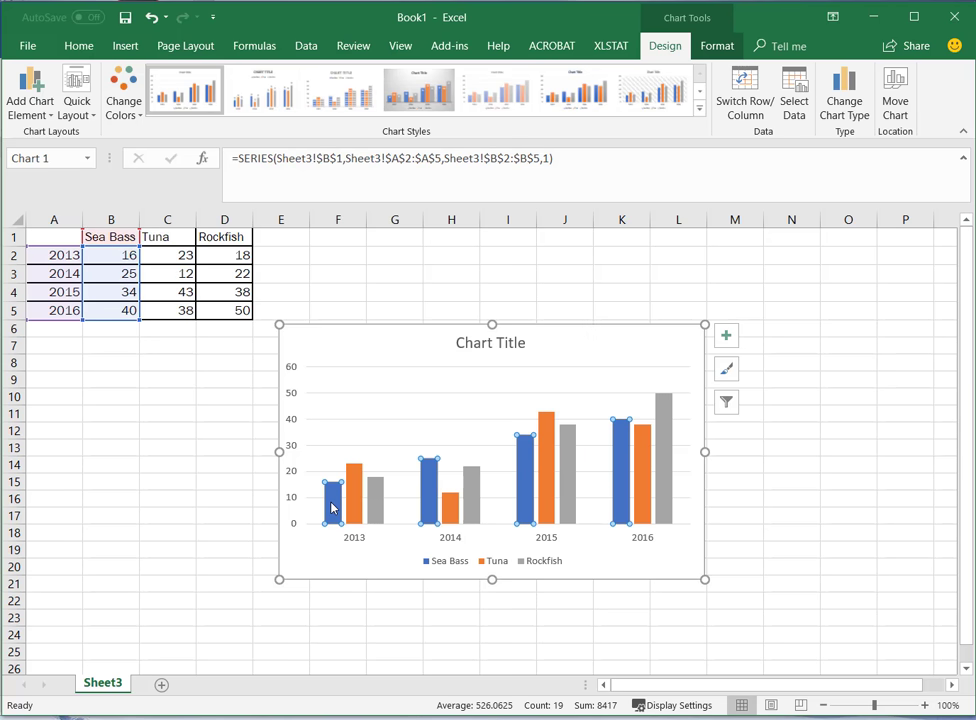
pyautogui.click(331, 507)
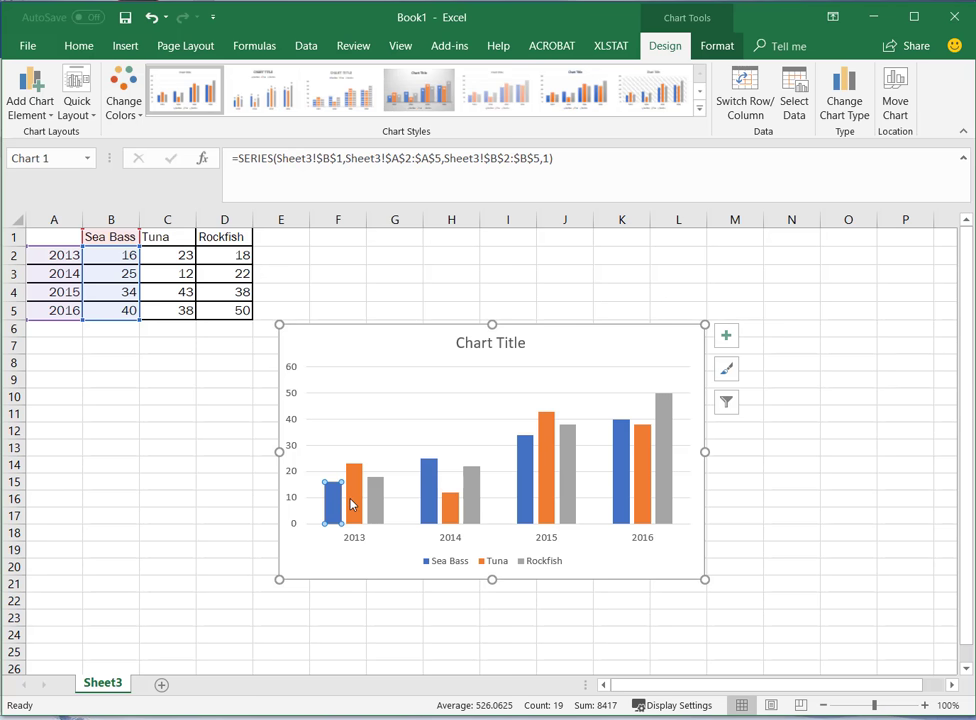
pyautogui.click(354, 503)
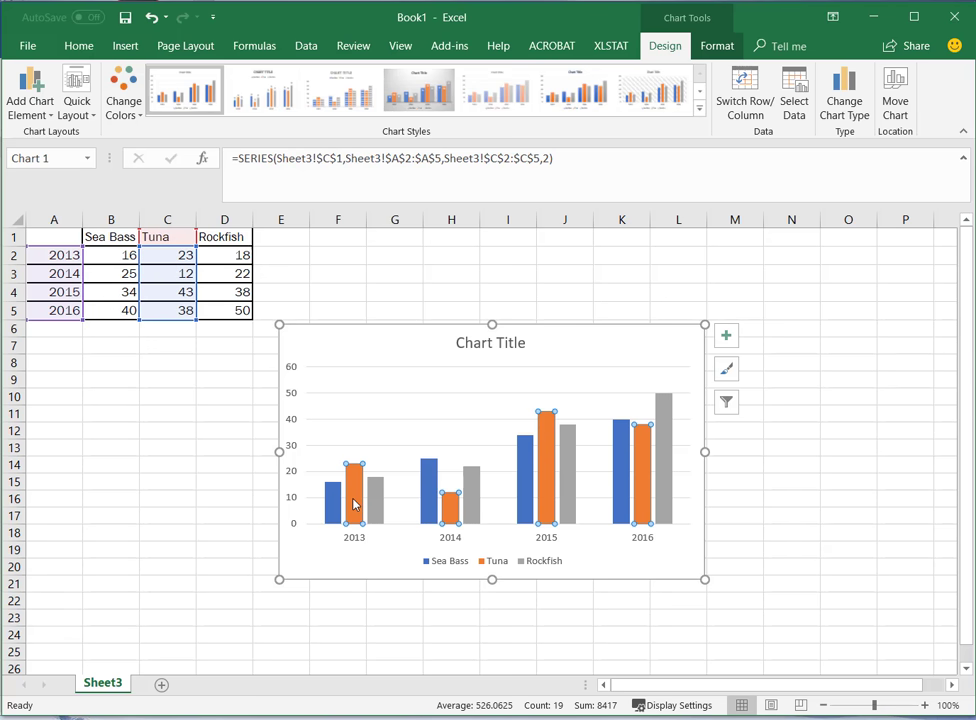
# Open the data series formatting options from a Tuna bar and select the entire Tuna series.
pyautogui.click(354, 503)
pyautogui.doubleClick(354, 503)
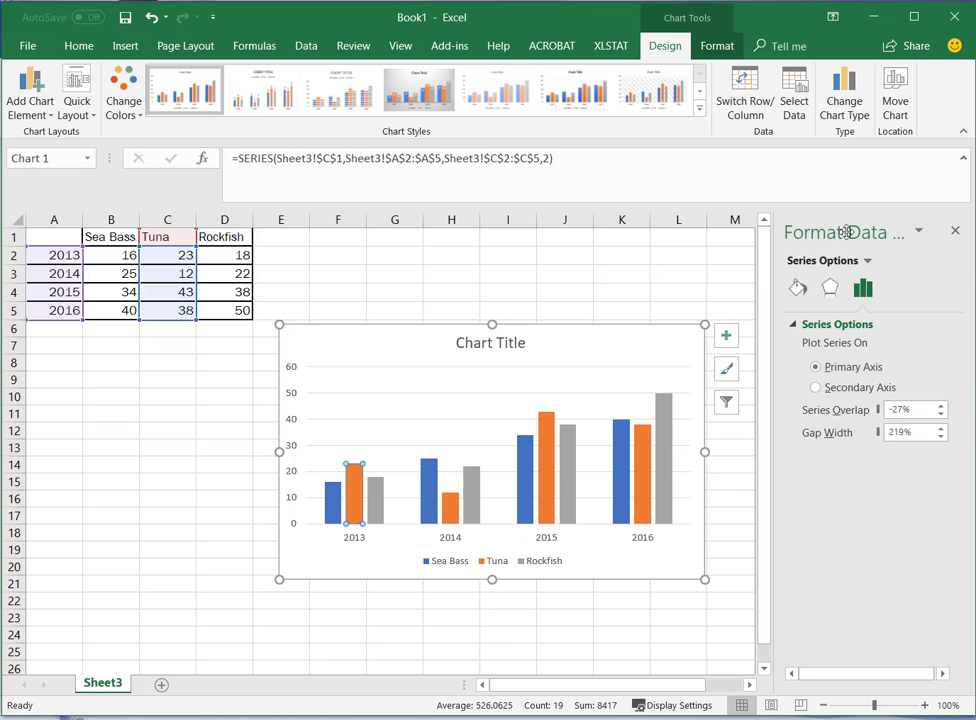
pyautogui.click(549, 486)
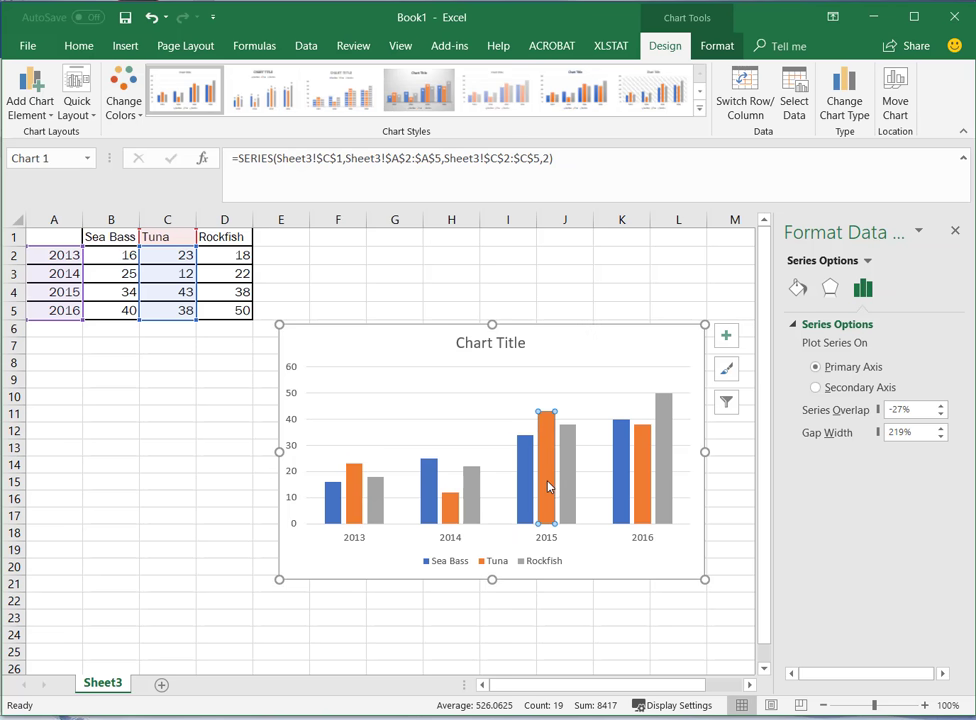
pyautogui.click(647, 491)
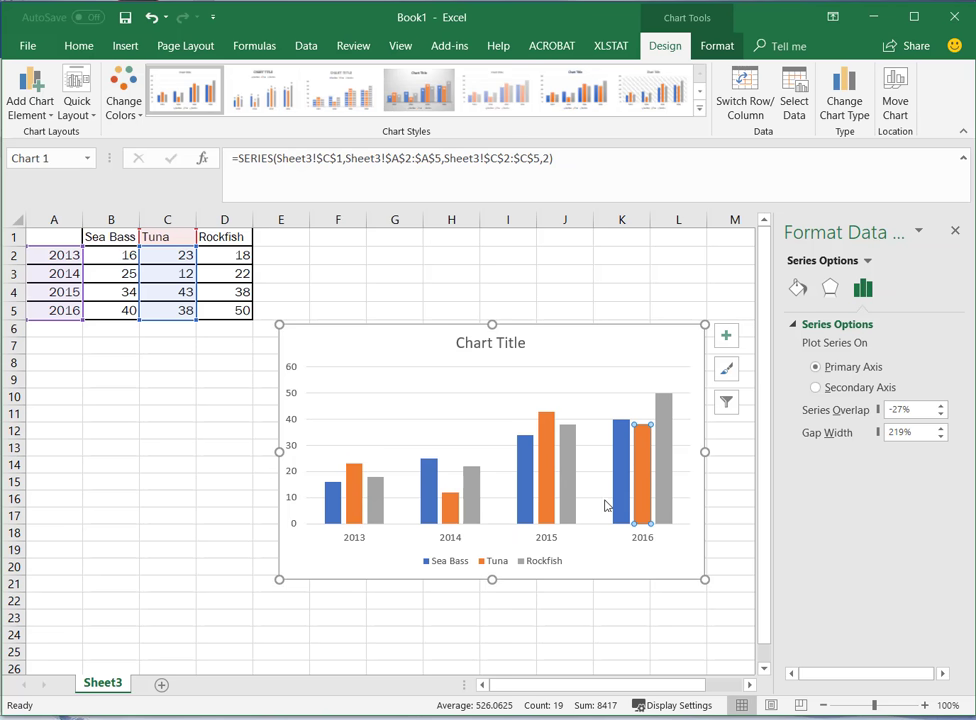
pyautogui.click(531, 495)
pyautogui.click(546, 494)
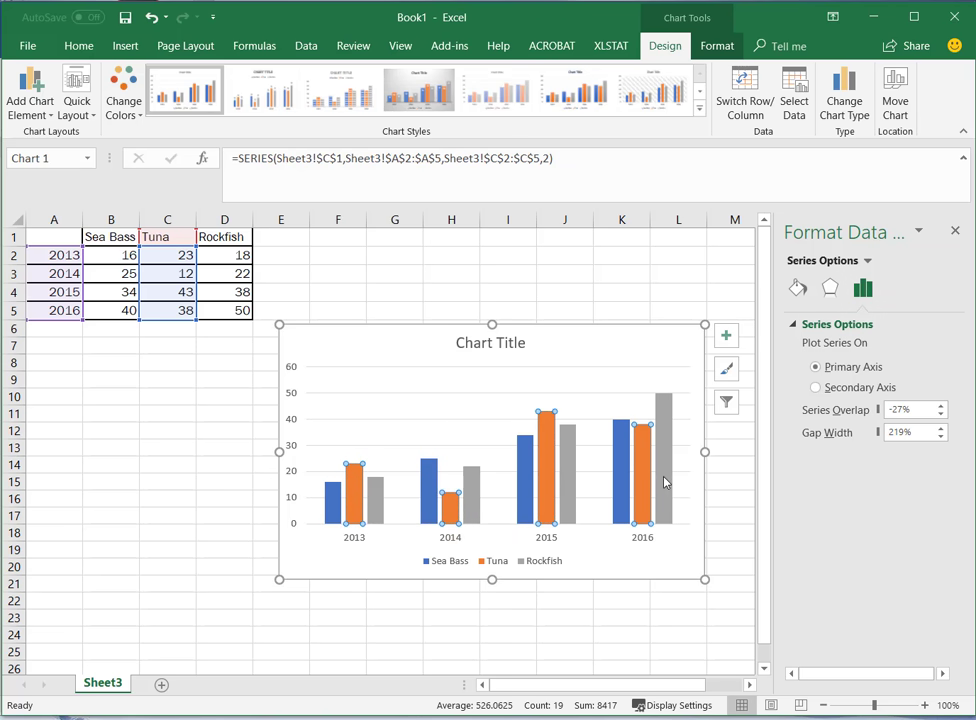
# Try a solid black fill on the Tuna series, and give its bars a solid line border with no fill.
pyautogui.click(799, 291)
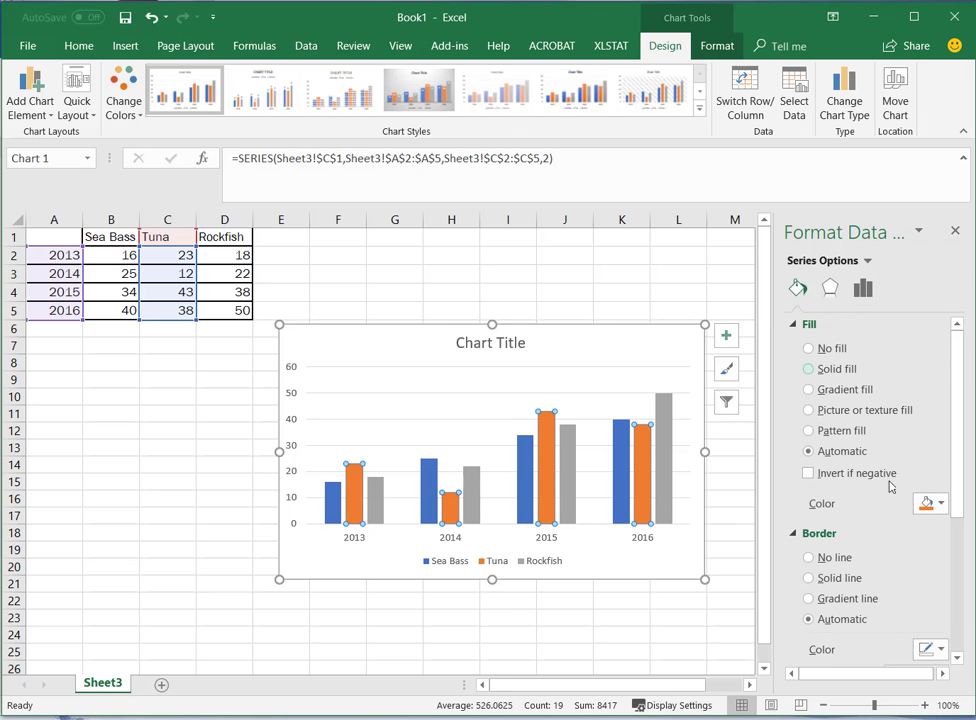
pyautogui.click(938, 503)
pyautogui.click(935, 543)
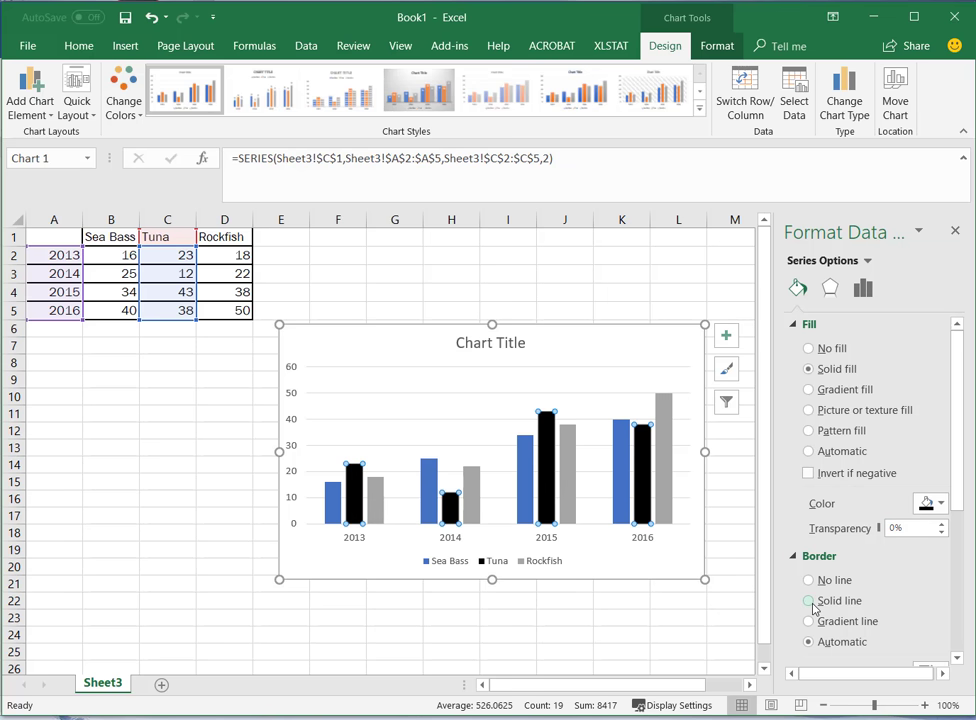
pyautogui.click(811, 604)
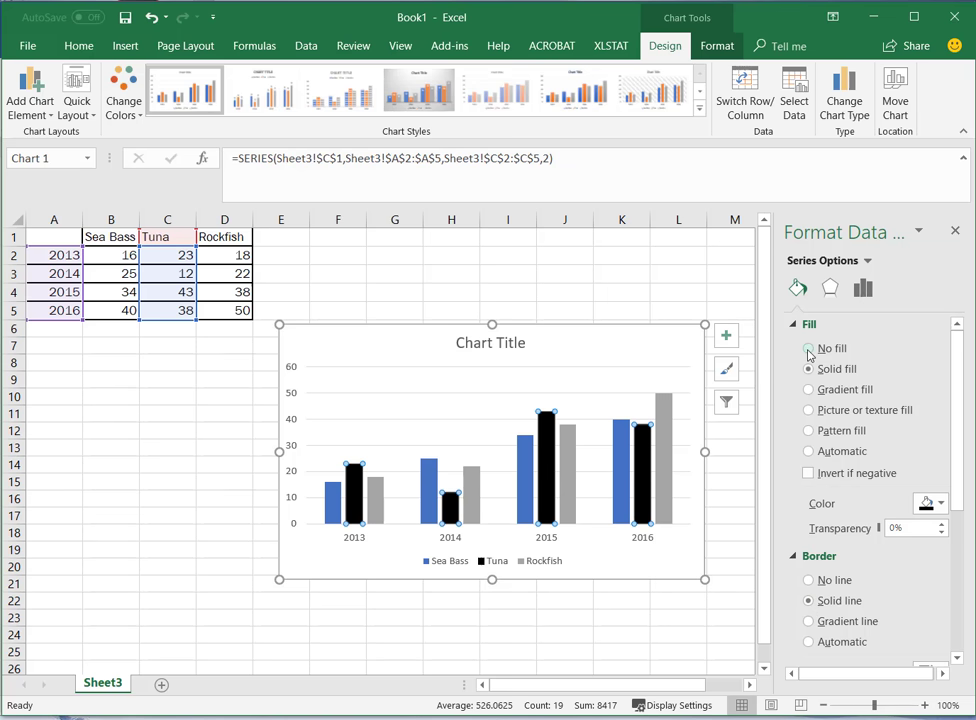
pyautogui.click(809, 349)
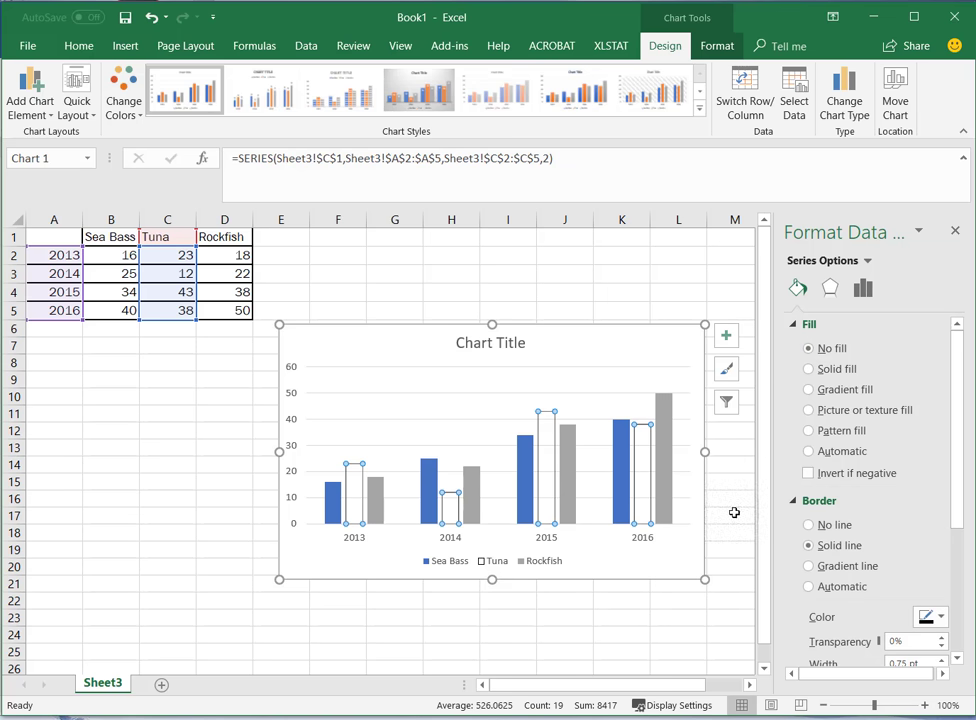
# Apply a pattern fill of white dots on black to the Sea Bass series.
pyautogui.click(623, 488)
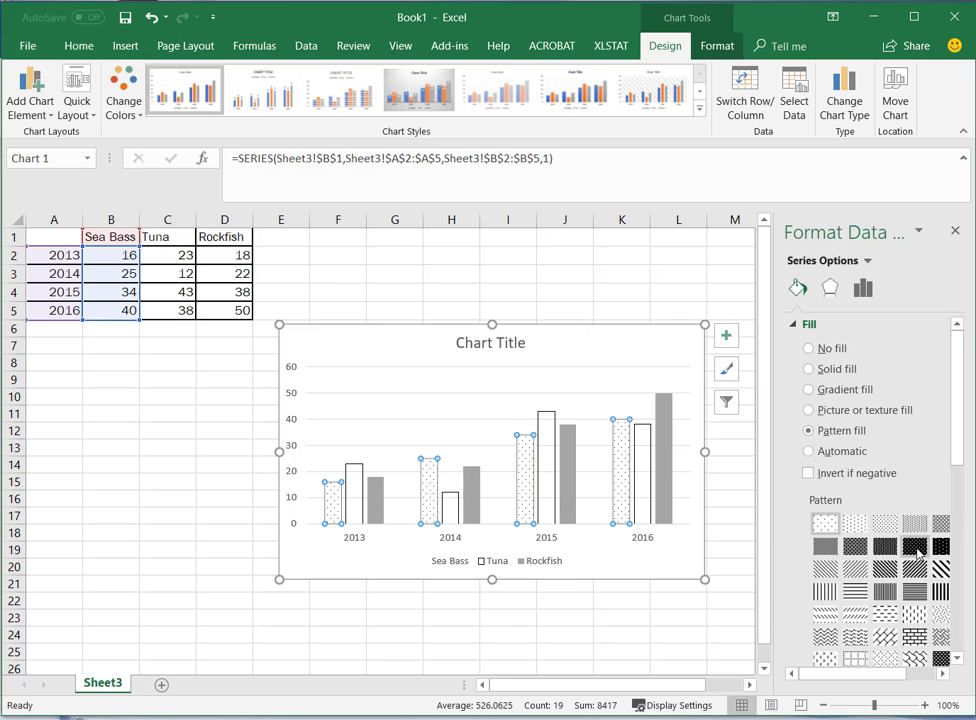
pyautogui.click(916, 548)
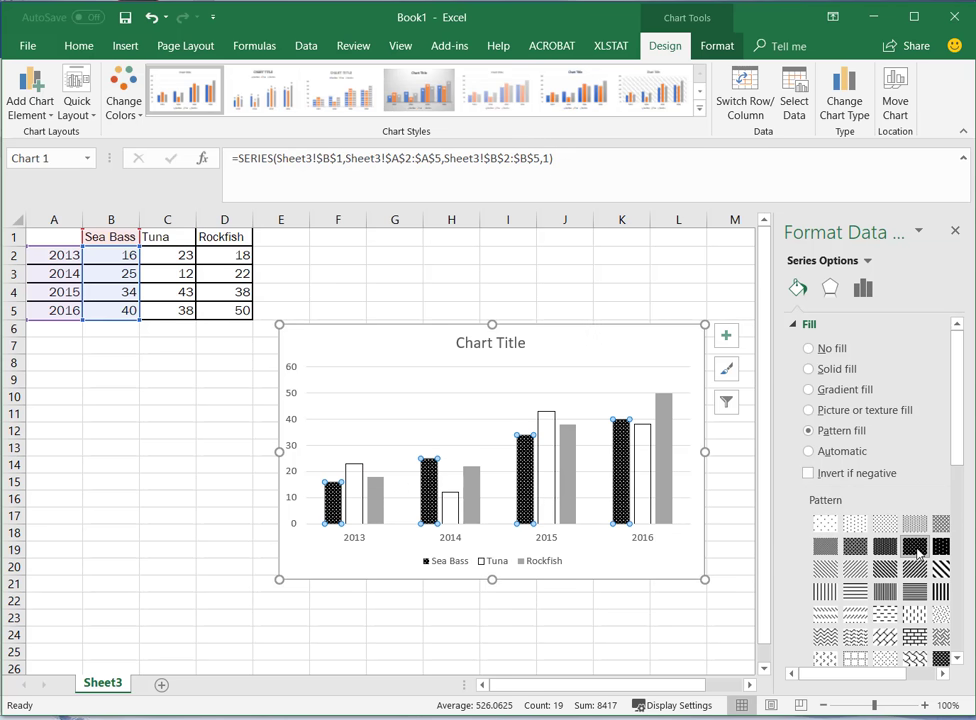
# Try a vertical-line pattern fill on the Rockfish series and replace it with wide diagonal stripes.
pyautogui.click(667, 491)
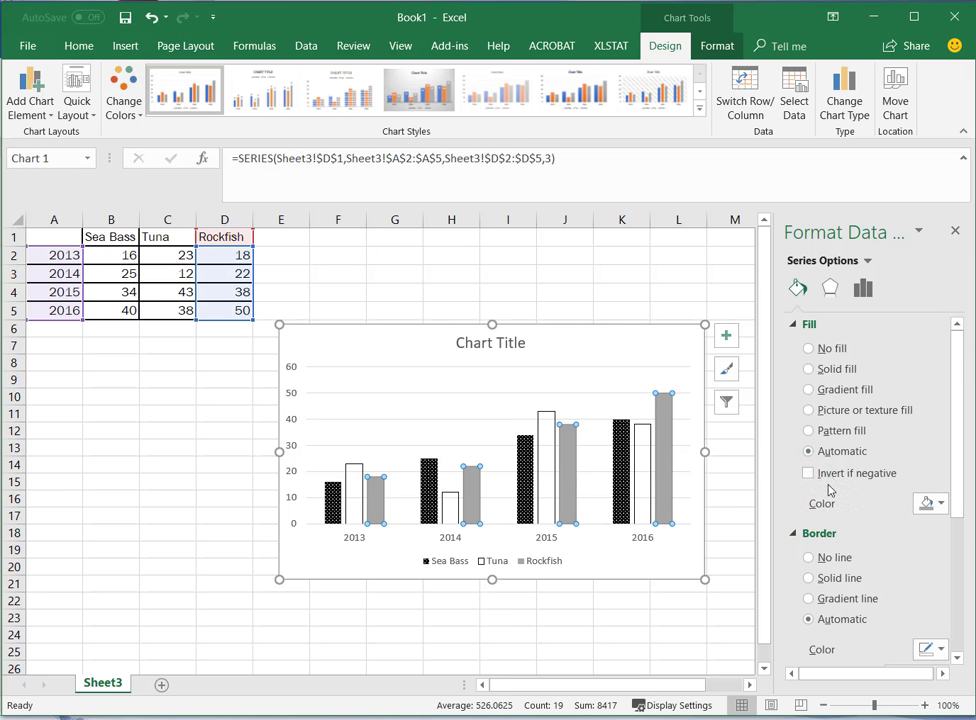
pyautogui.click(812, 431)
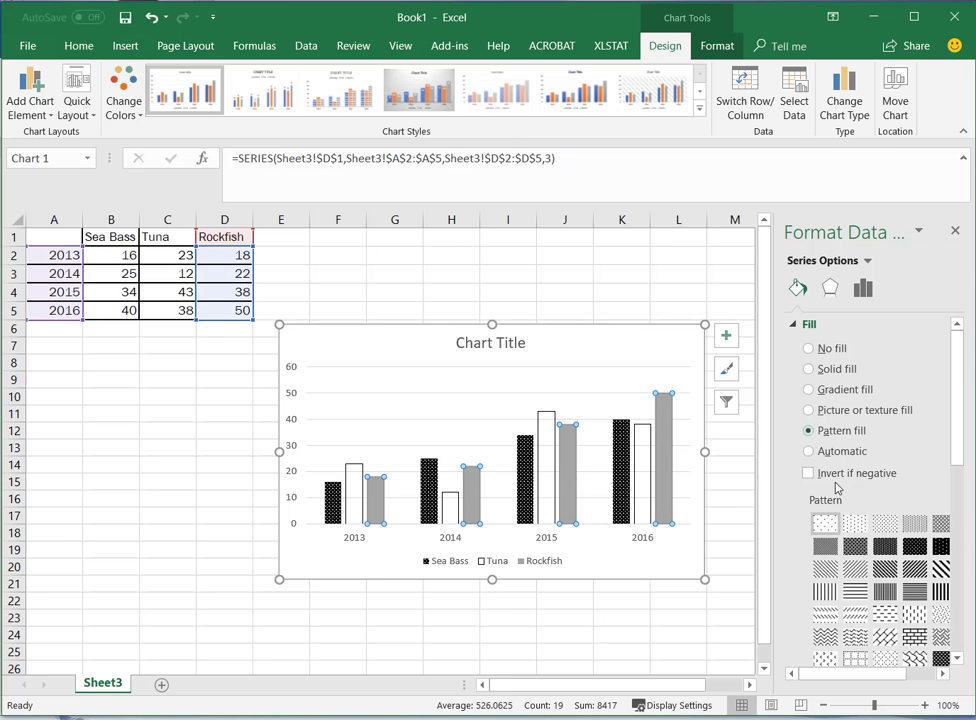
pyautogui.click(821, 592)
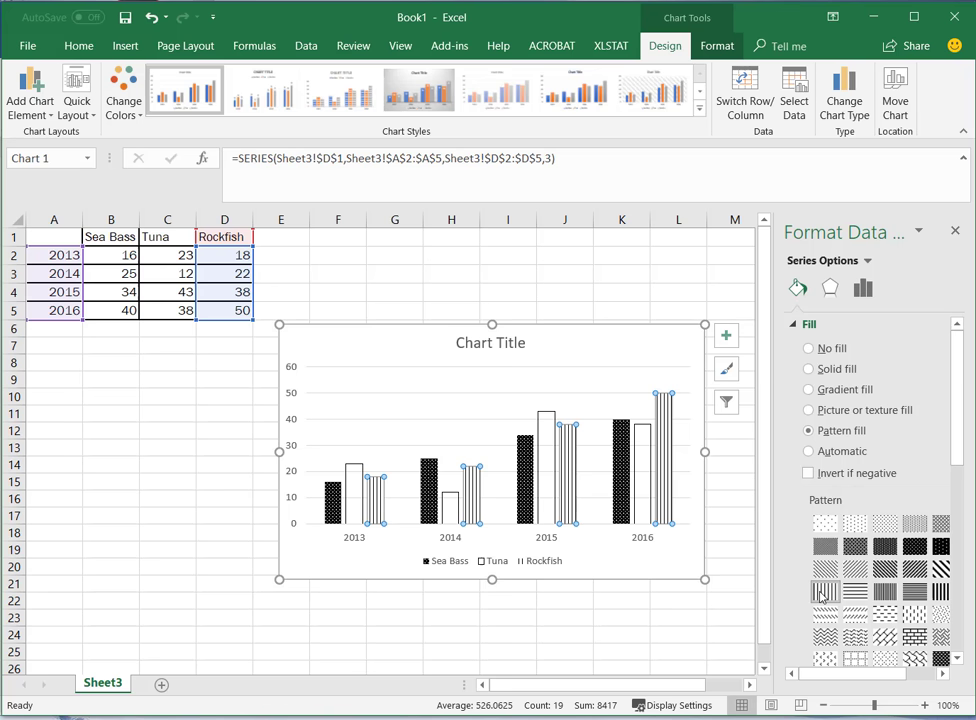
pyautogui.click(940, 569)
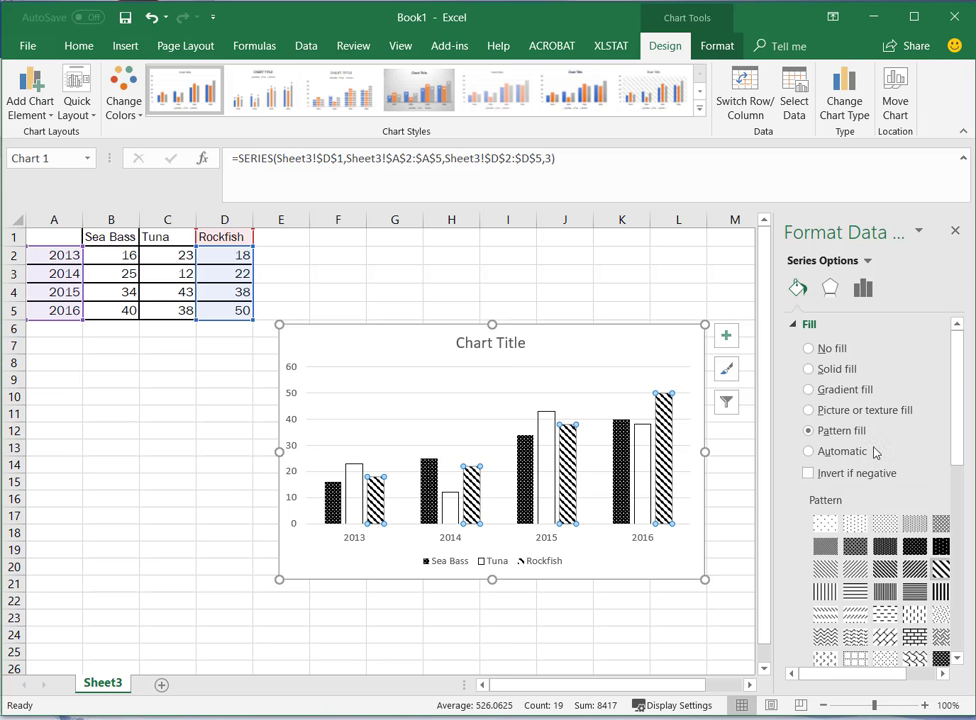
# Apply a linear gradient fill to the Rockfish series and move its second gradient stop to about the middle.
pyautogui.click(808, 390)
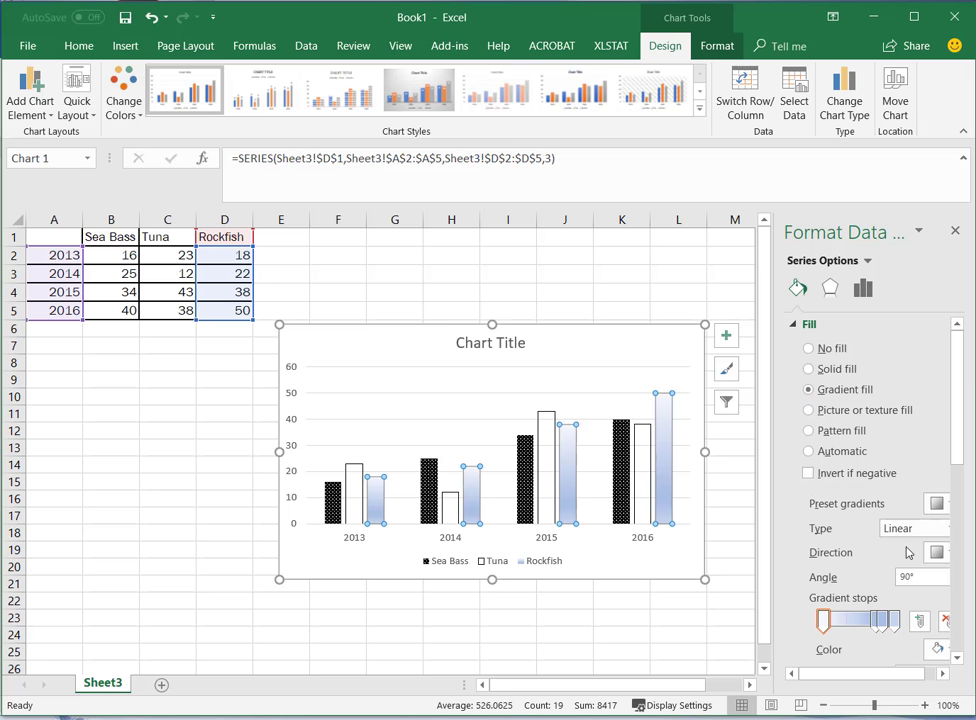
pyautogui.click(841, 622)
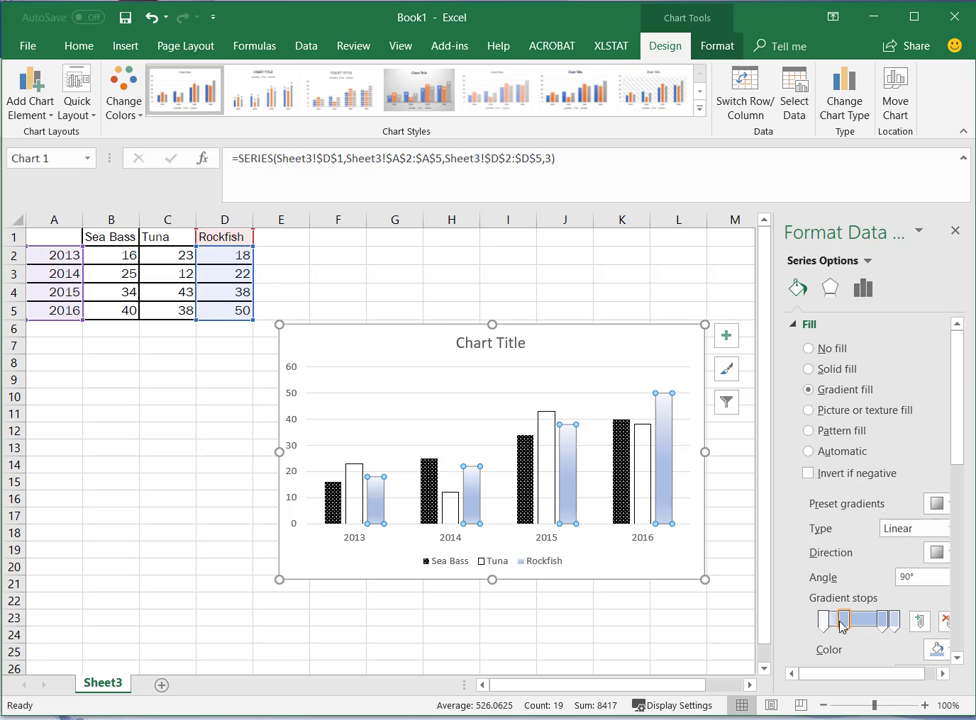
pyautogui.moveTo(841, 624); pyautogui.dragTo(863, 630)
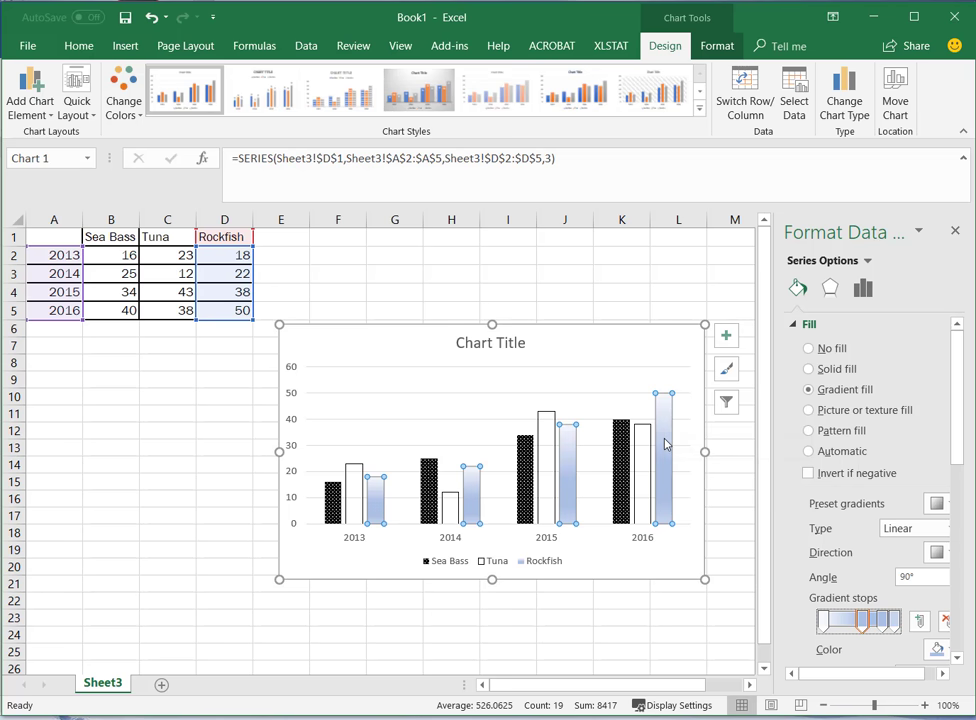
# Give only the 2016 Rockfish bar a solid dark blue fill, leaving the rest of the series selection out.
pyautogui.moveTo(666, 446)
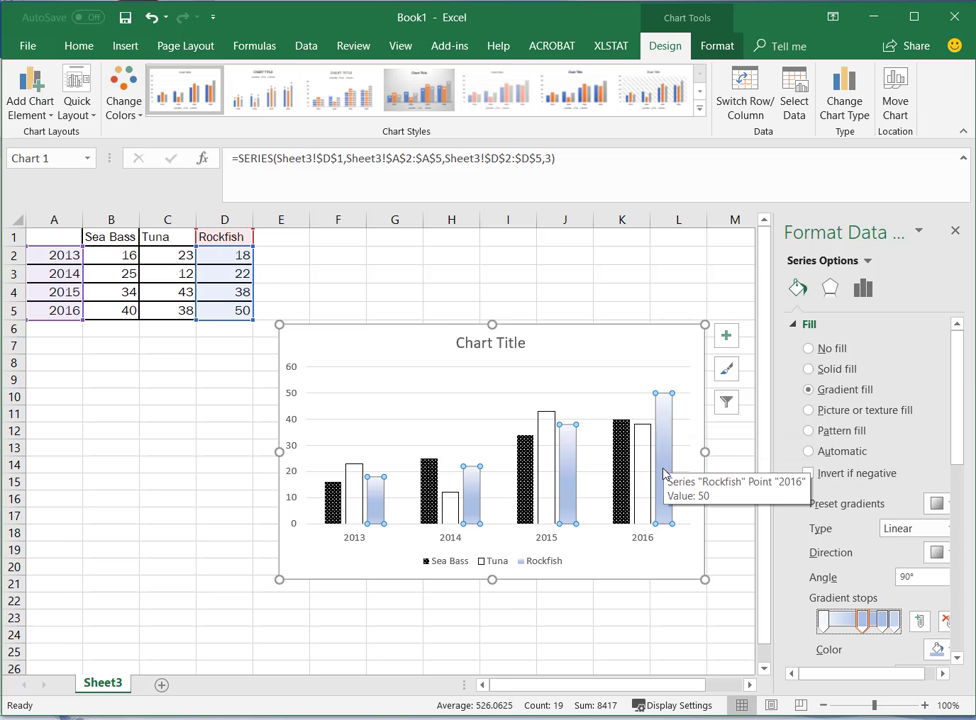
pyautogui.click(666, 521)
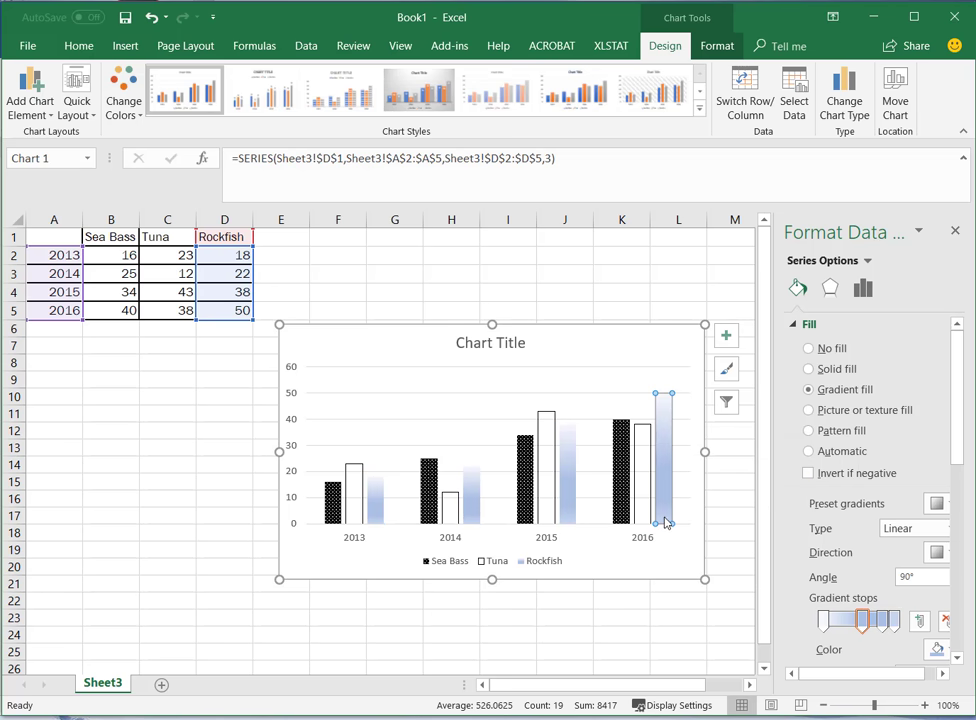
pyautogui.click(812, 370)
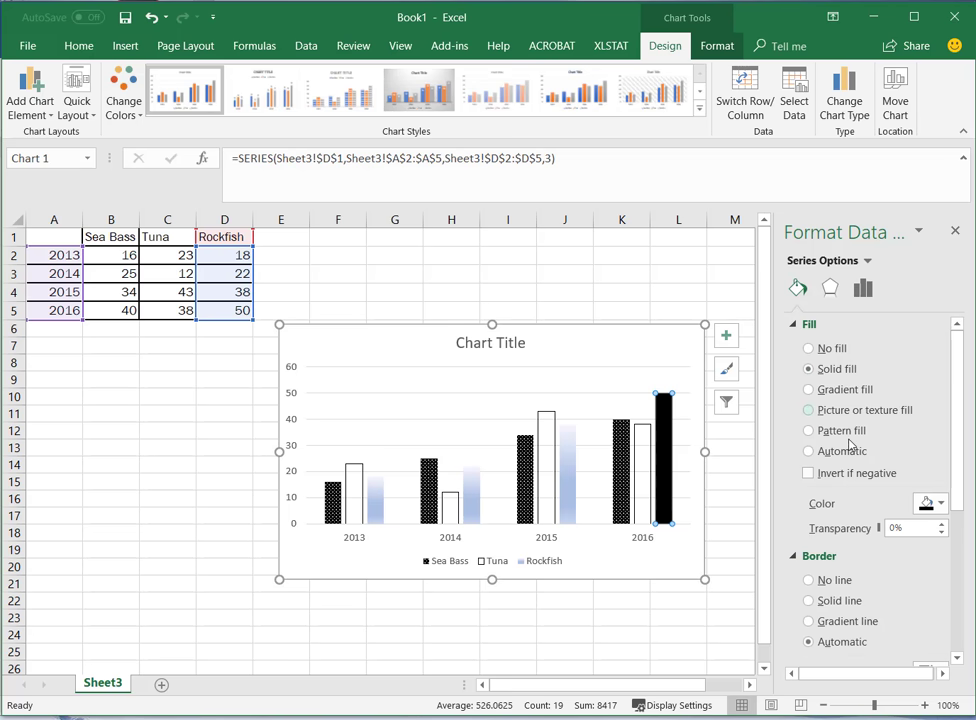
pyautogui.click(933, 504)
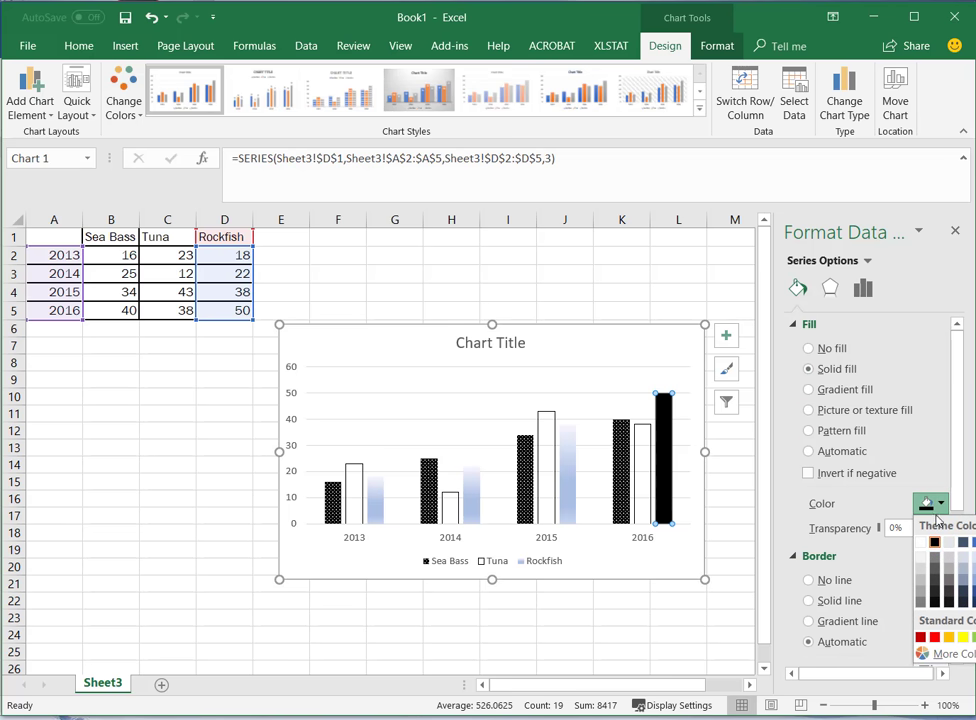
pyautogui.click(968, 594)
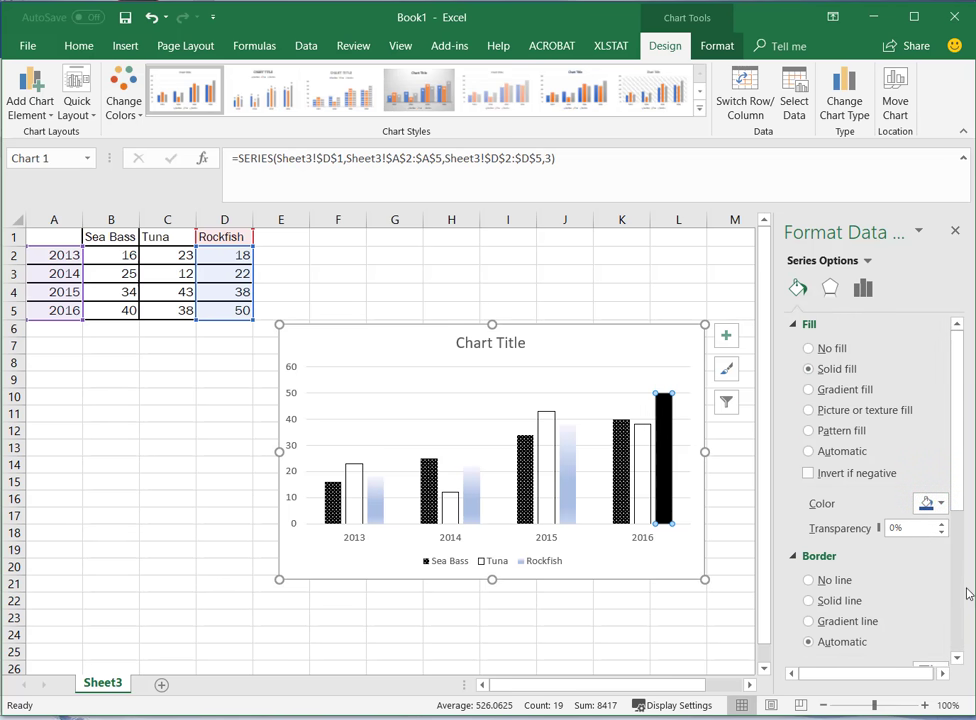
pyautogui.click(632, 575)
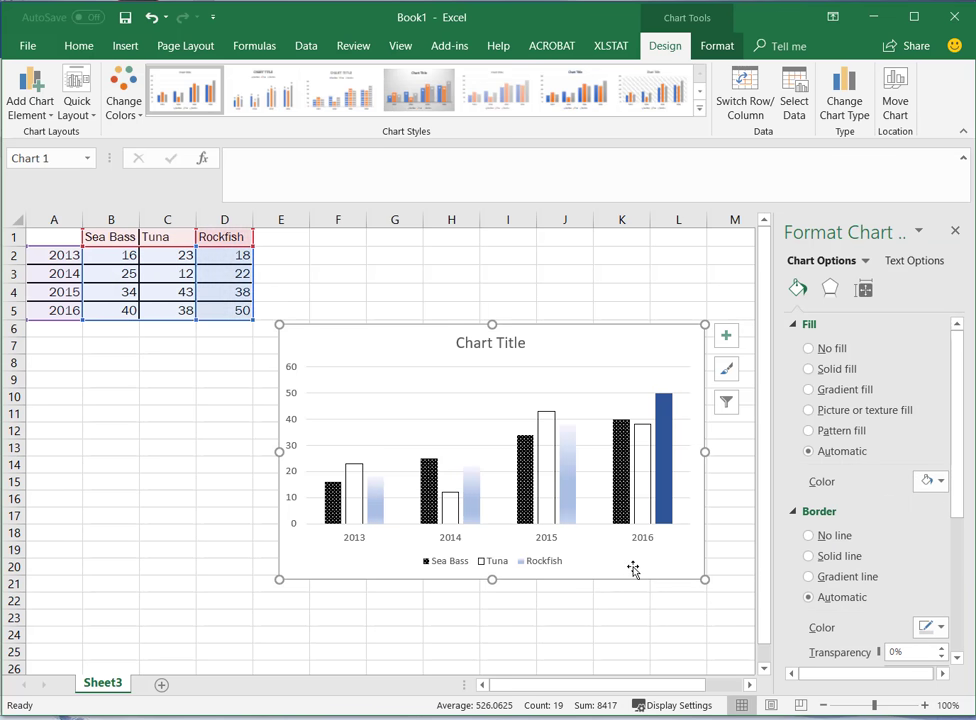
# Try a sparse dot pattern fill on the Sea Bass series and replace it with a large checkerboard pattern.
pyautogui.click(621, 495)
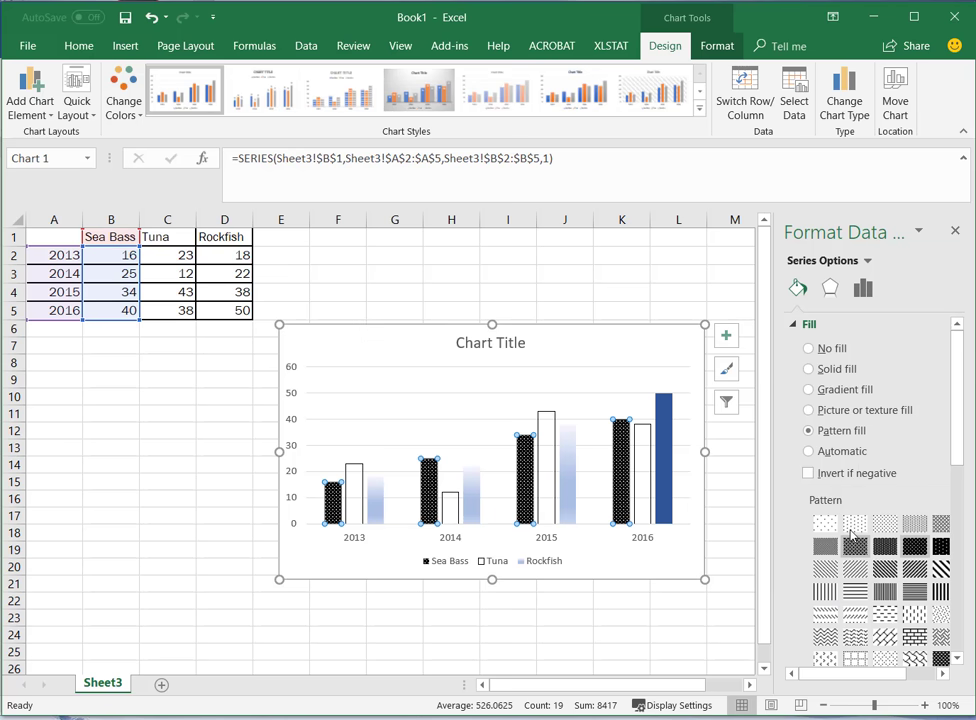
pyautogui.click(818, 524)
pyautogui.scroll(-2, 860, 580)
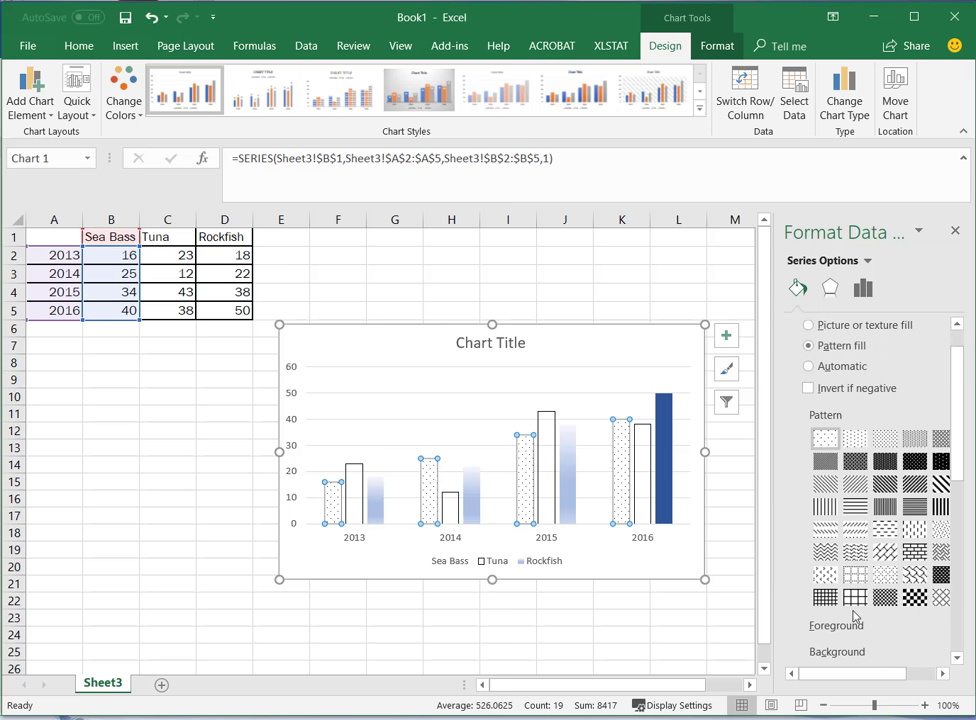
pyautogui.click(911, 599)
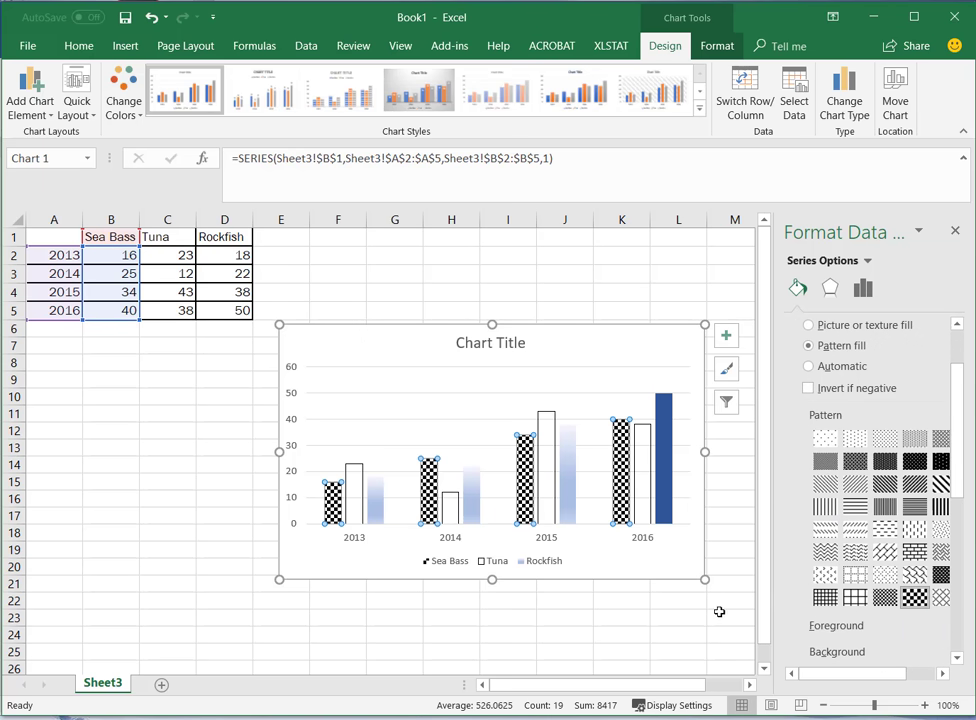
pyautogui.click(660, 573)
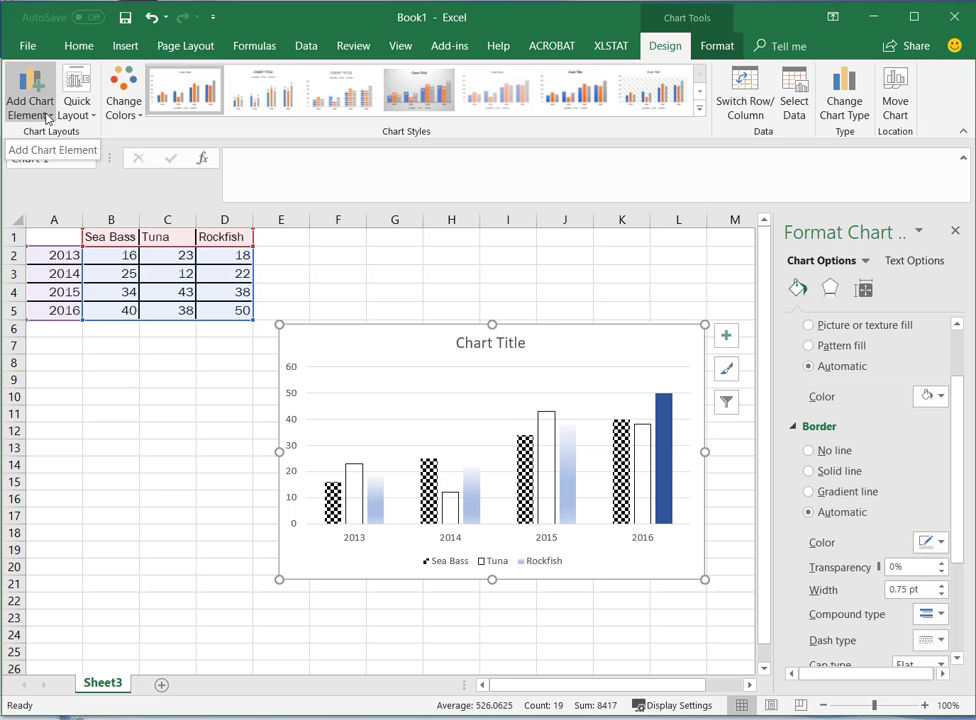
# Remove the title from the fishing column chart by setting Chart Title to None.
pyautogui.click(48, 118)
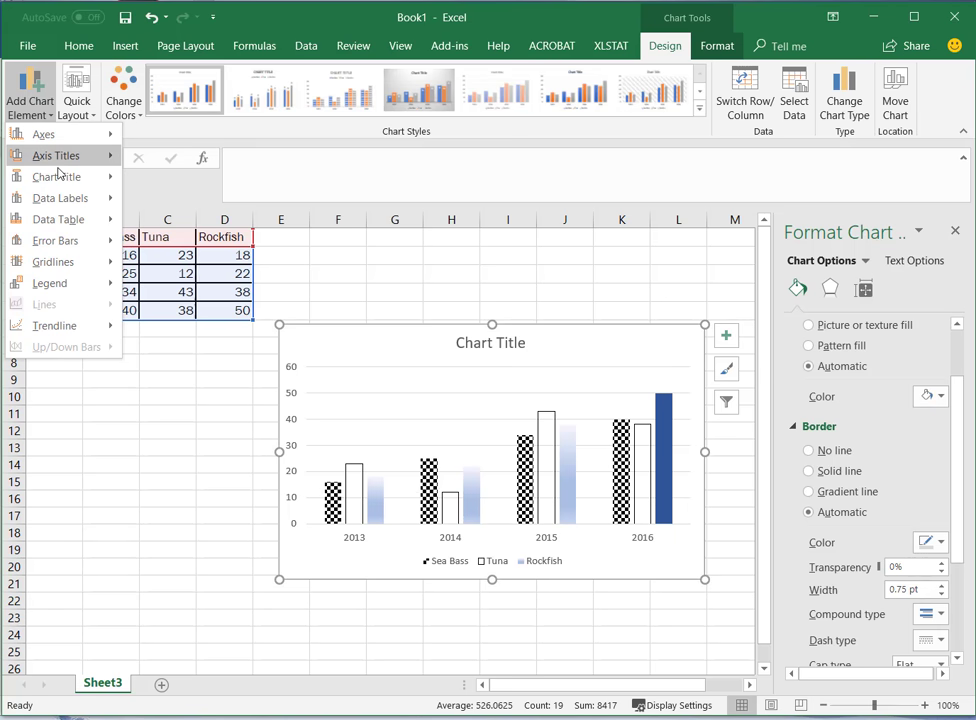
pyautogui.moveTo(58, 181)
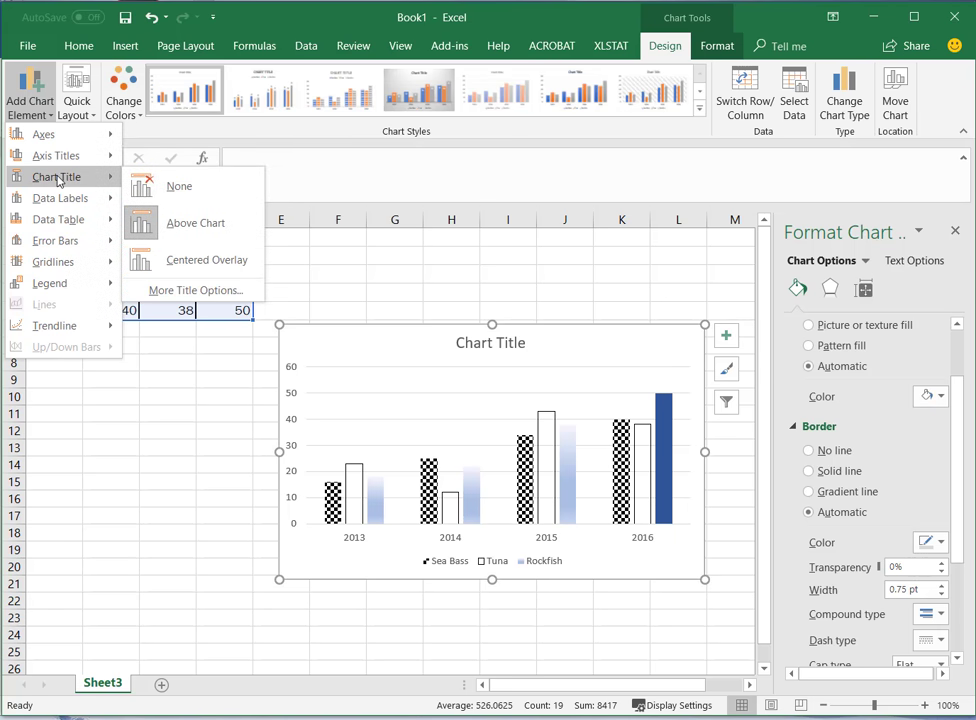
pyautogui.click(176, 187)
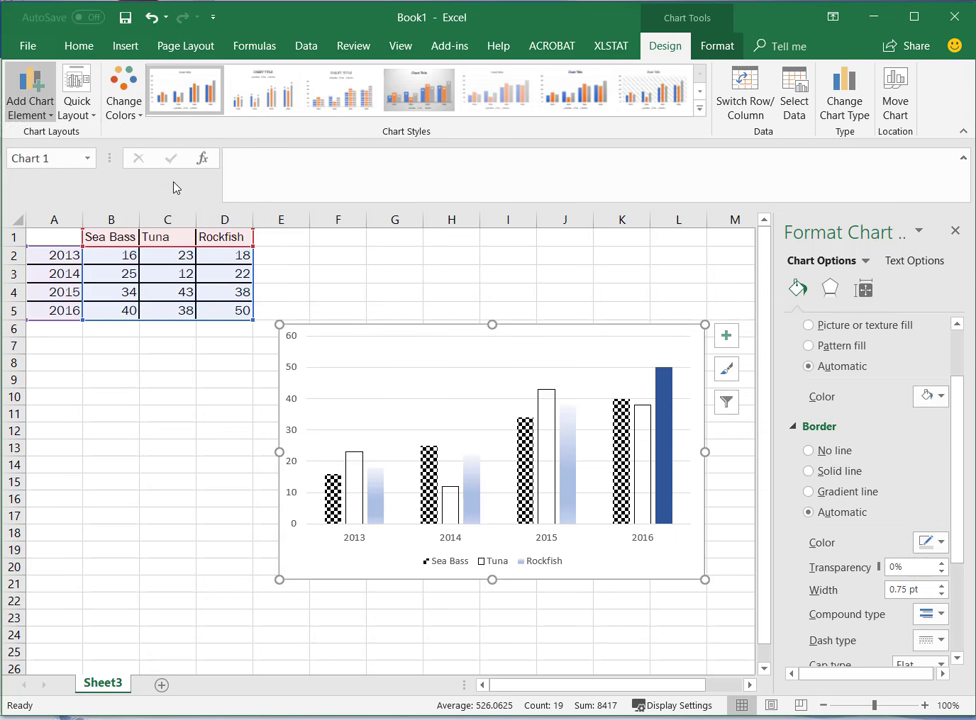
# Add primary minor horizontal gridlines to the chart and place its legend on the right side of the plot.
pyautogui.click(28, 100)
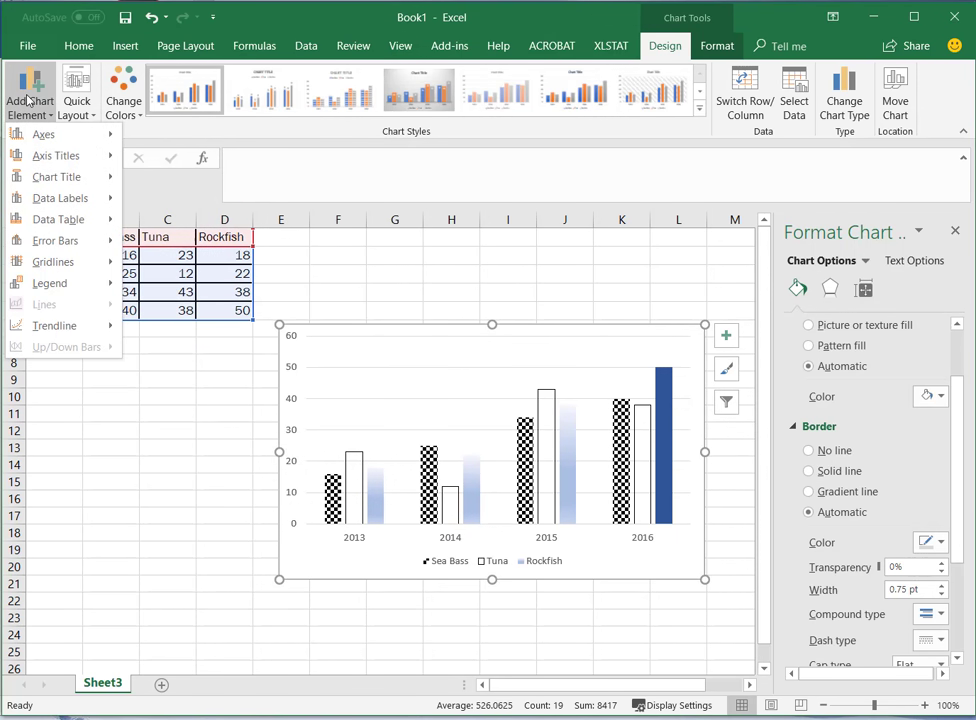
pyautogui.moveTo(62, 261)
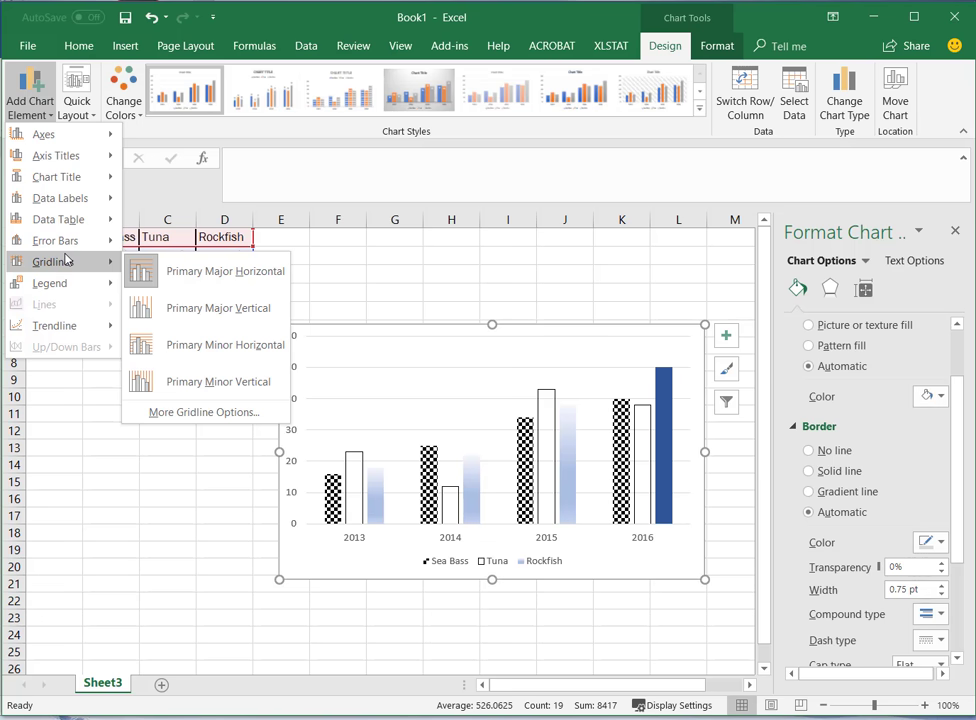
pyautogui.click(167, 350)
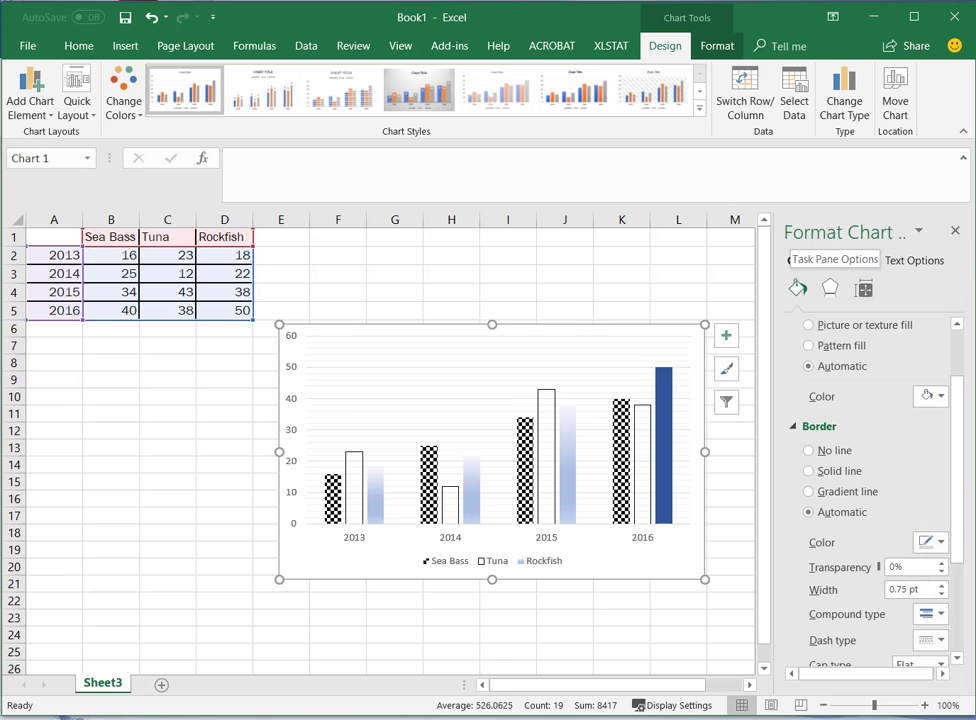
pyautogui.click(36, 120)
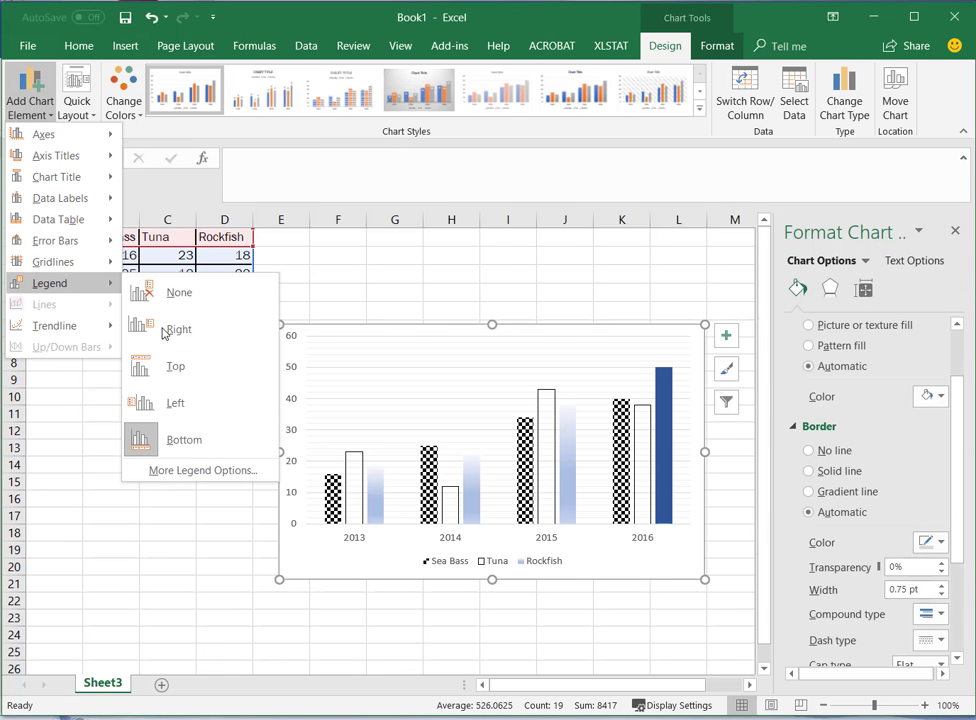
pyautogui.click(168, 336)
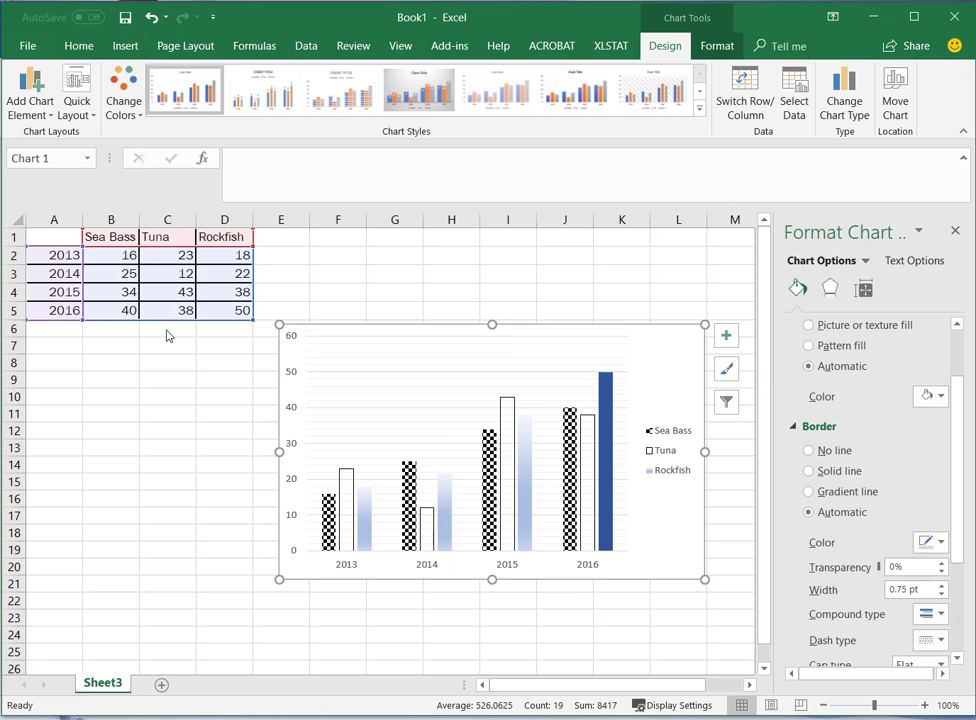
# Open the choices for adding another chart element to the column chart.
pyautogui.click(45, 121)
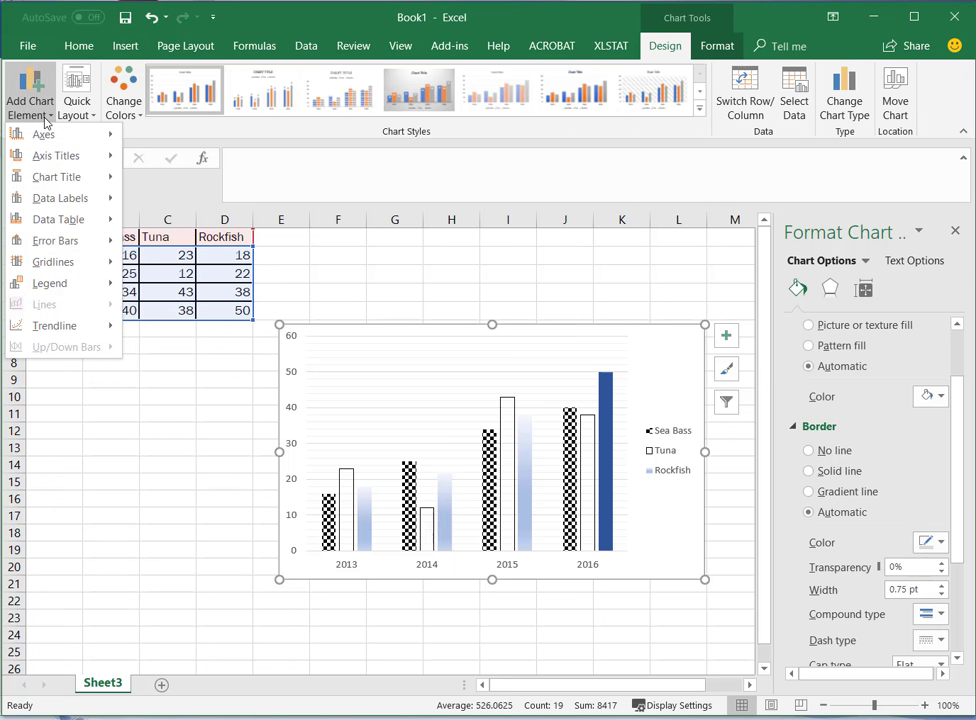